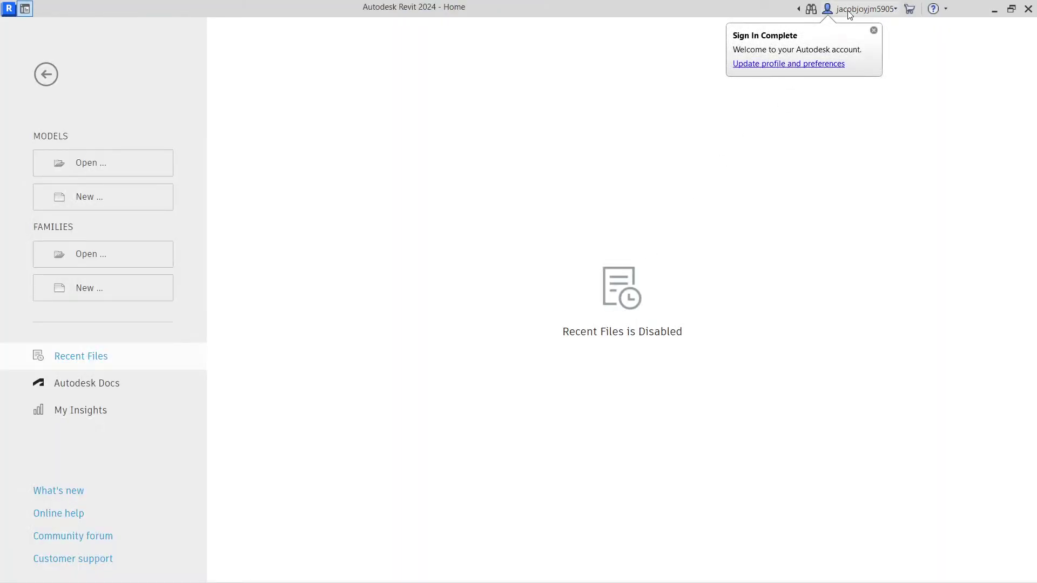
# Dismiss the sign-in notice and create a new project from the Construction Template
pyautogui.click(876, 32)
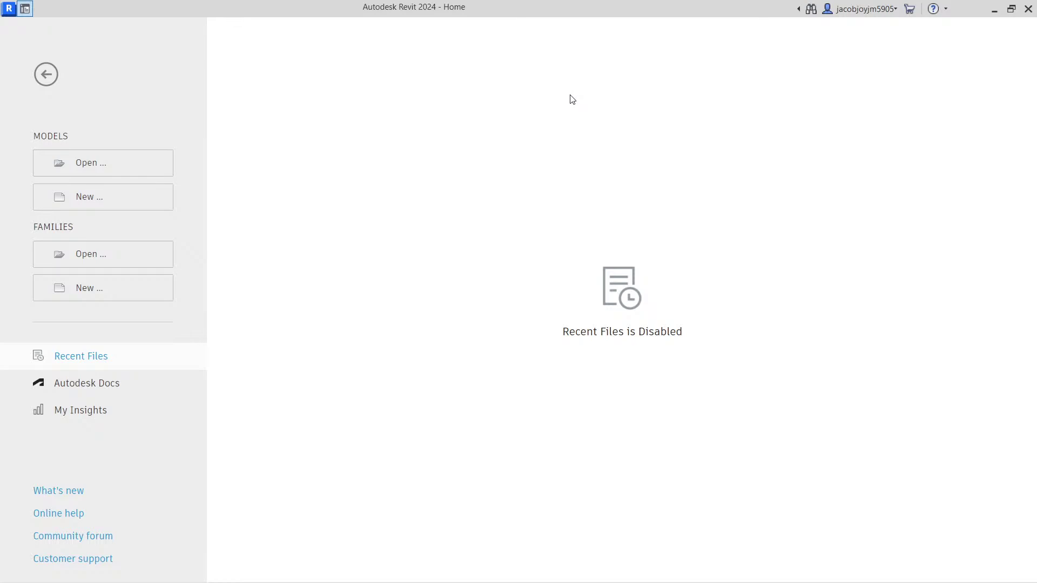
pyautogui.click(120, 197)
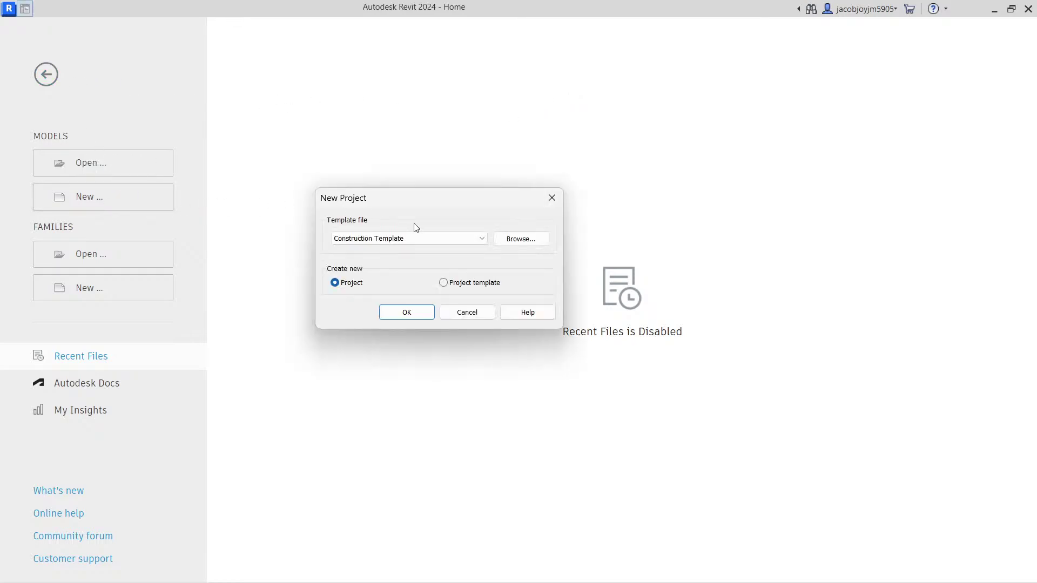
pyautogui.click(423, 236)
pyautogui.click(424, 246)
pyautogui.click(413, 311)
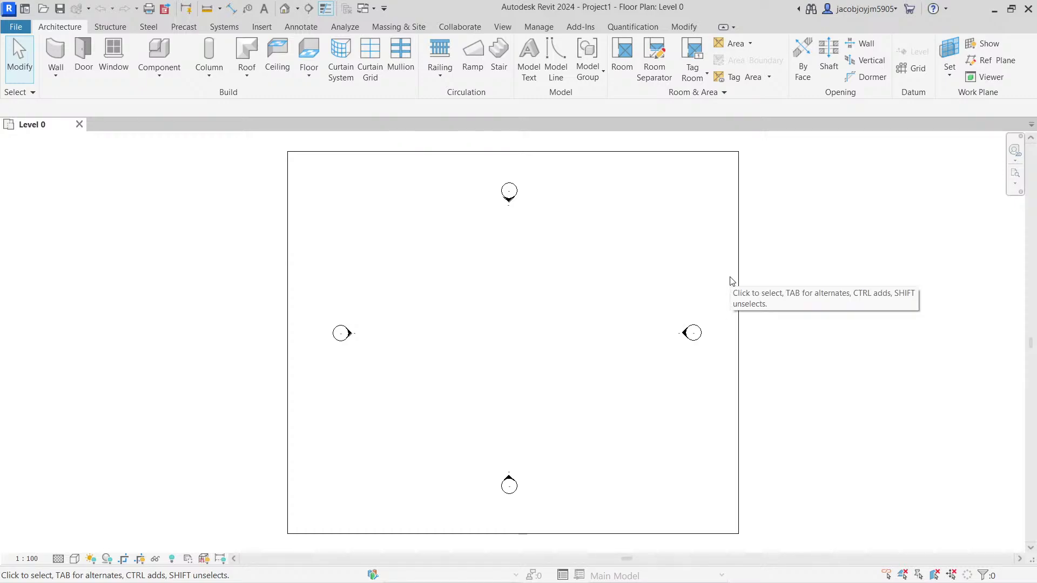
# Turn on the Project Browser for the Level 0 floor plan
pyautogui.scroll(-4, 646, 278)
pyautogui.scroll(4, 646, 278)
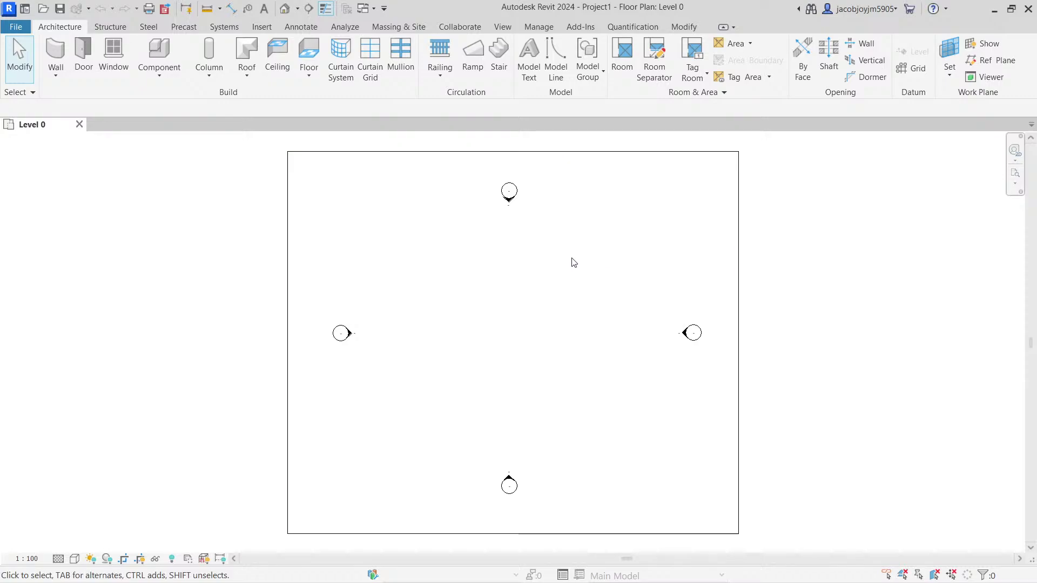
pyautogui.rightClick(529, 261)
pyautogui.moveTo(586, 474)
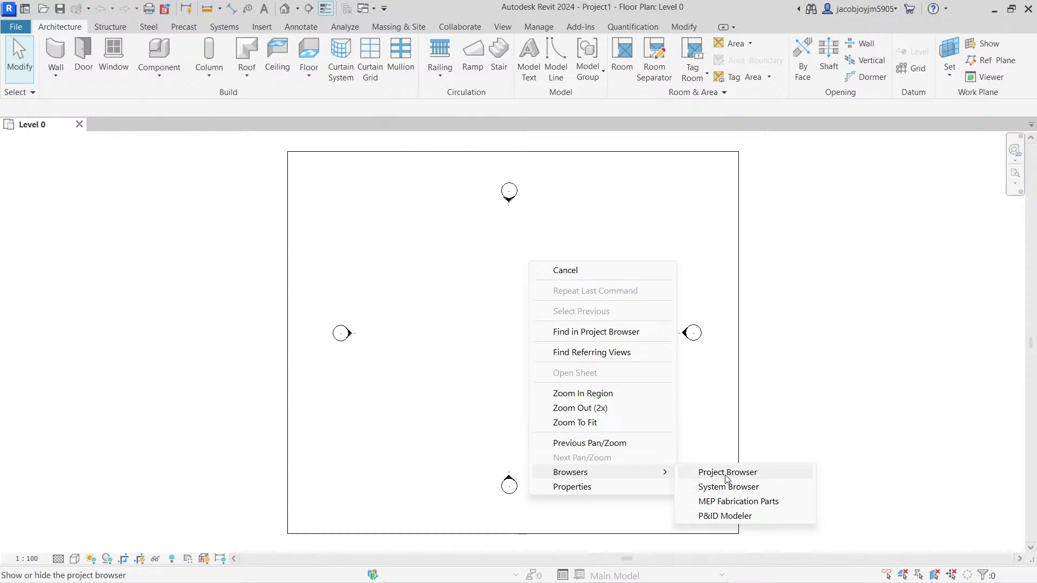
pyautogui.click(743, 481)
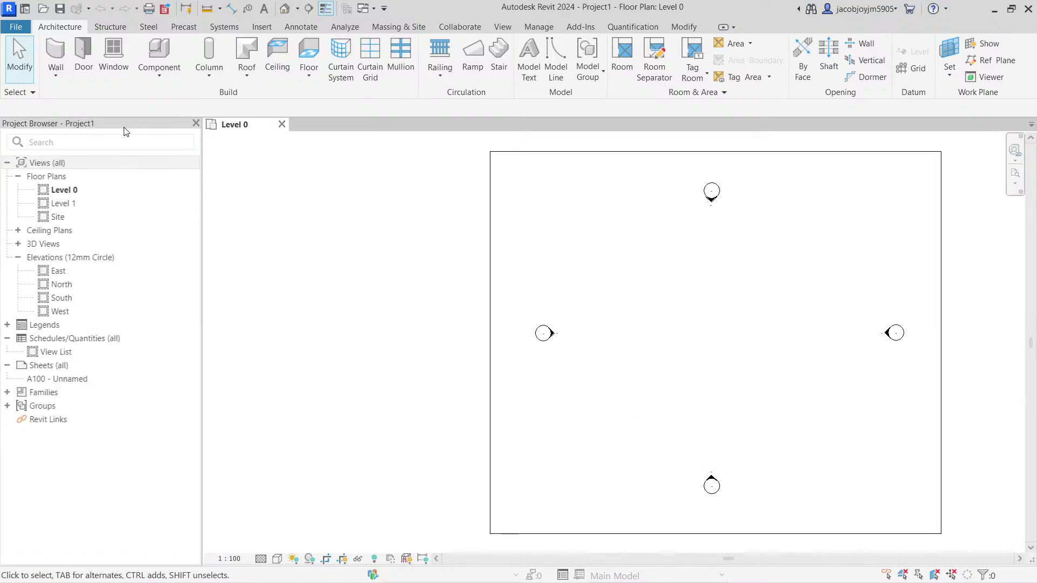
# Float the Project Browser and dock it again along the left side of the drawing area
pyautogui.moveTo(125, 132); pyautogui.dragTo(384, 155)
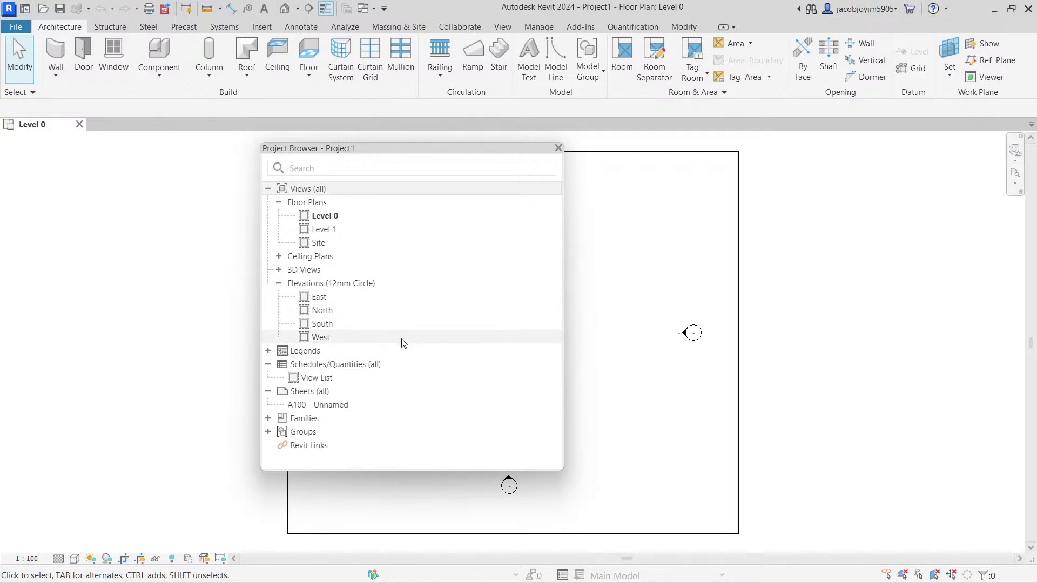
pyautogui.moveTo(396, 147); pyautogui.dragTo(2, 231)
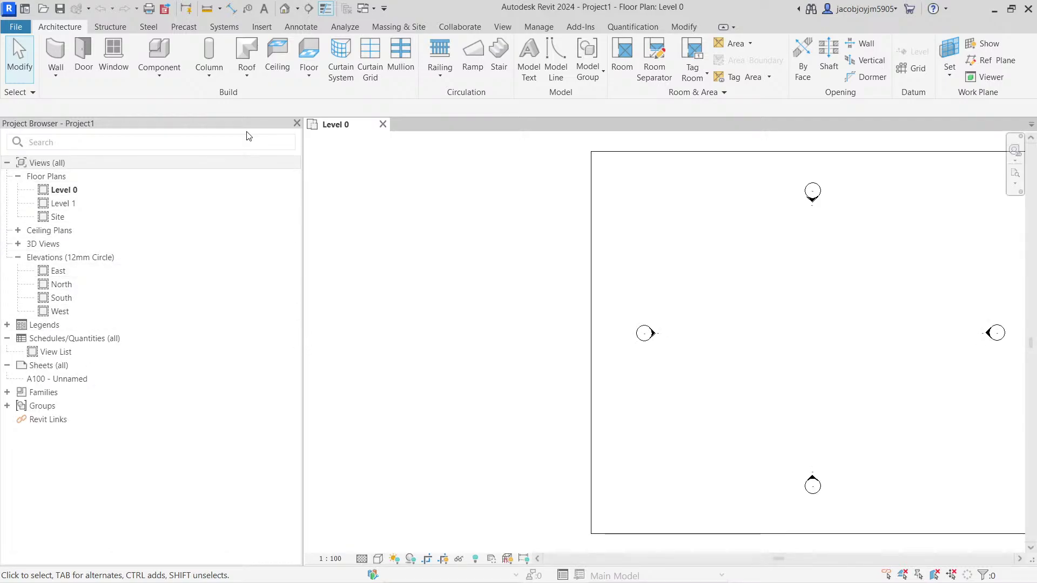
pyautogui.moveTo(248, 130); pyautogui.dragTo(1, 269)
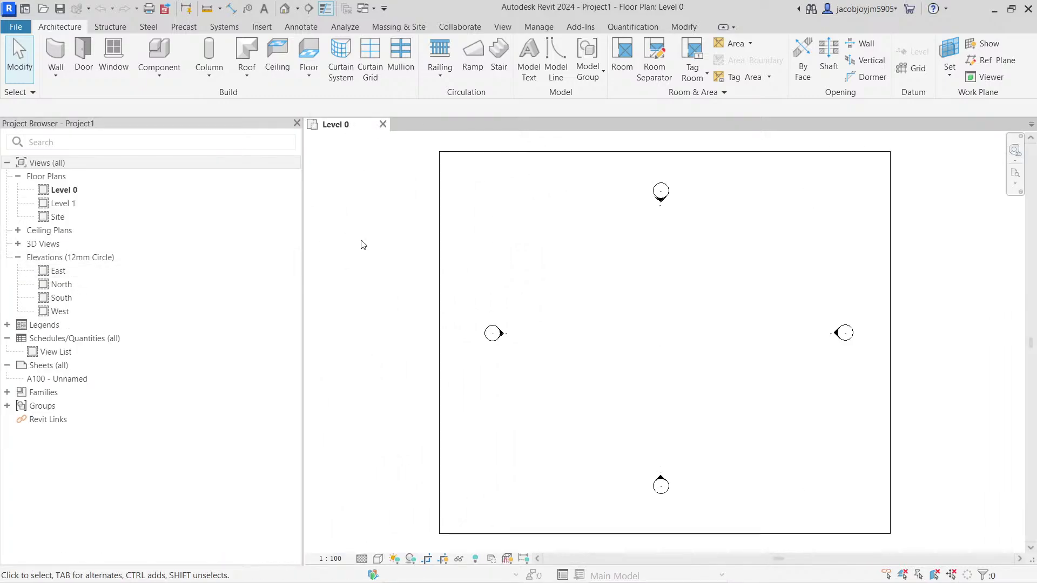
# Turn on the Properties palette and view the properties of the westernmost elevation marker in the plan
pyautogui.rightClick(553, 249)
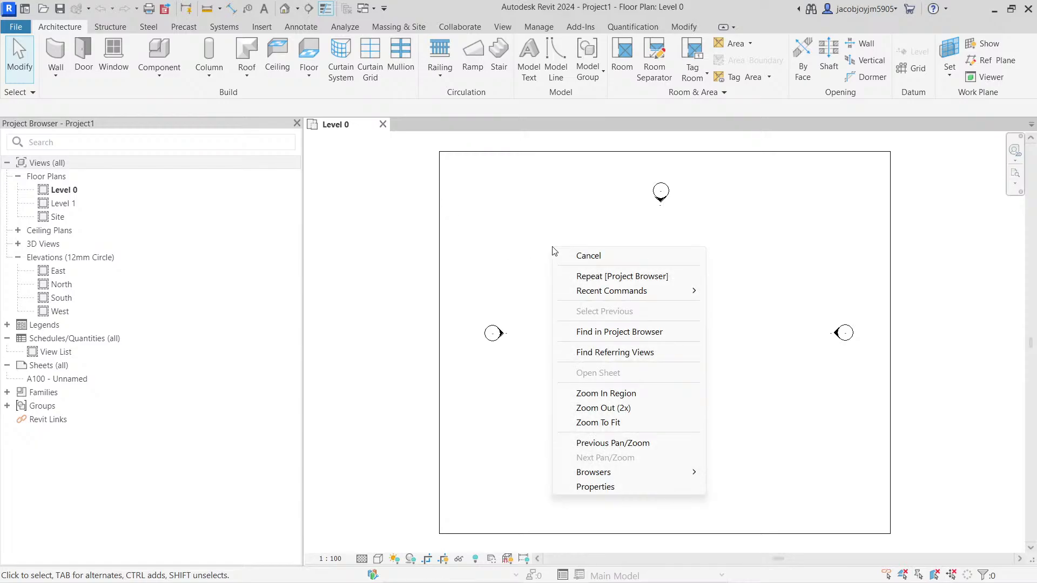
pyautogui.click(596, 487)
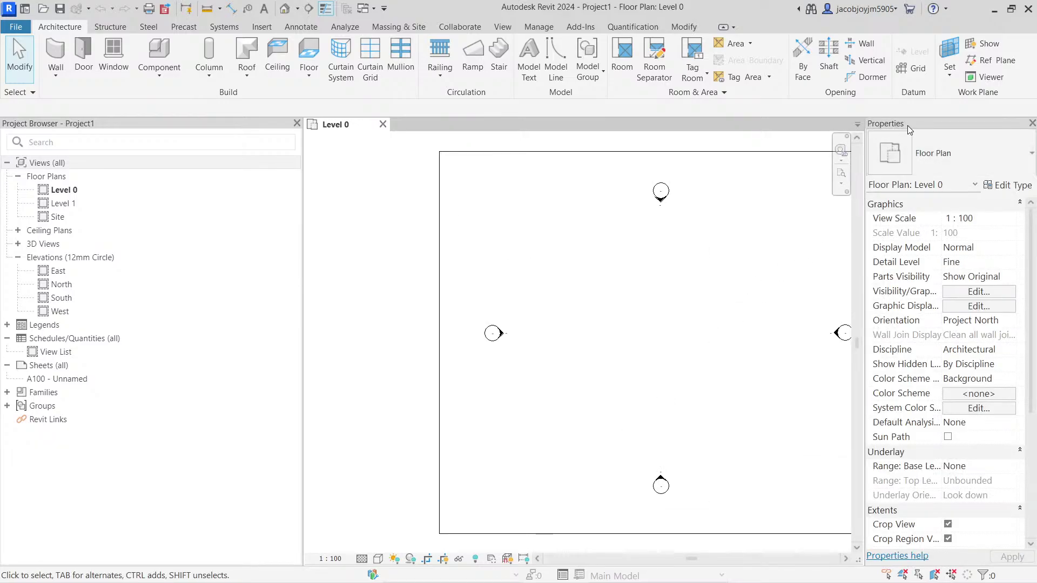
pyautogui.rightClick(551, 257)
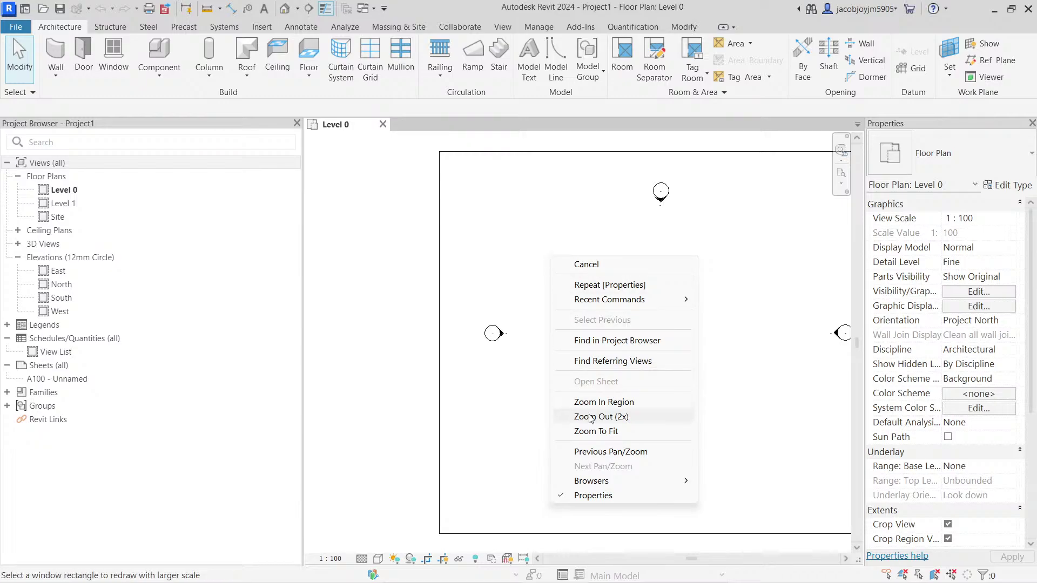
pyautogui.click(526, 230)
pyautogui.click(510, 340)
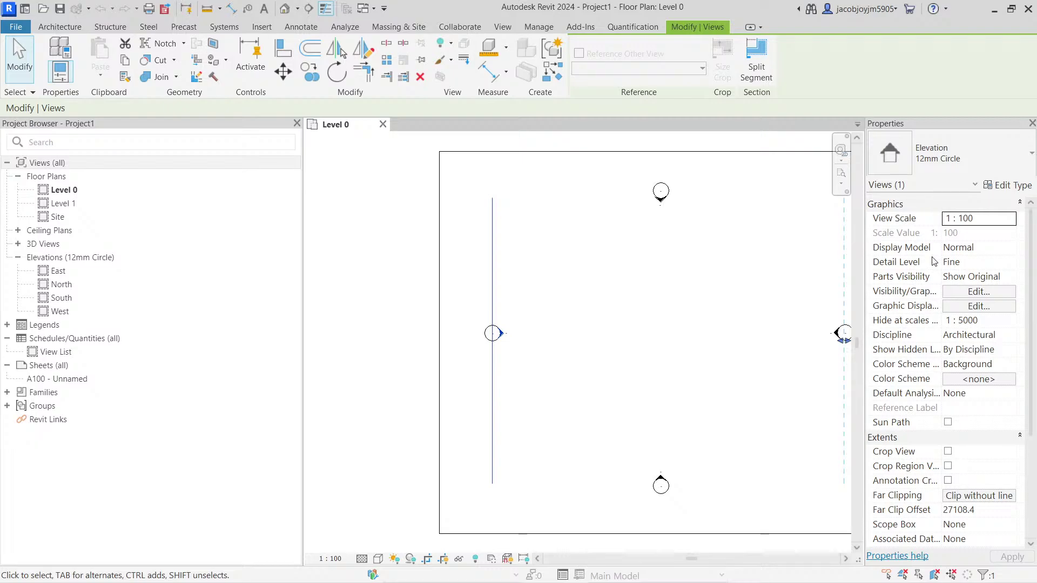
pyautogui.click(697, 287)
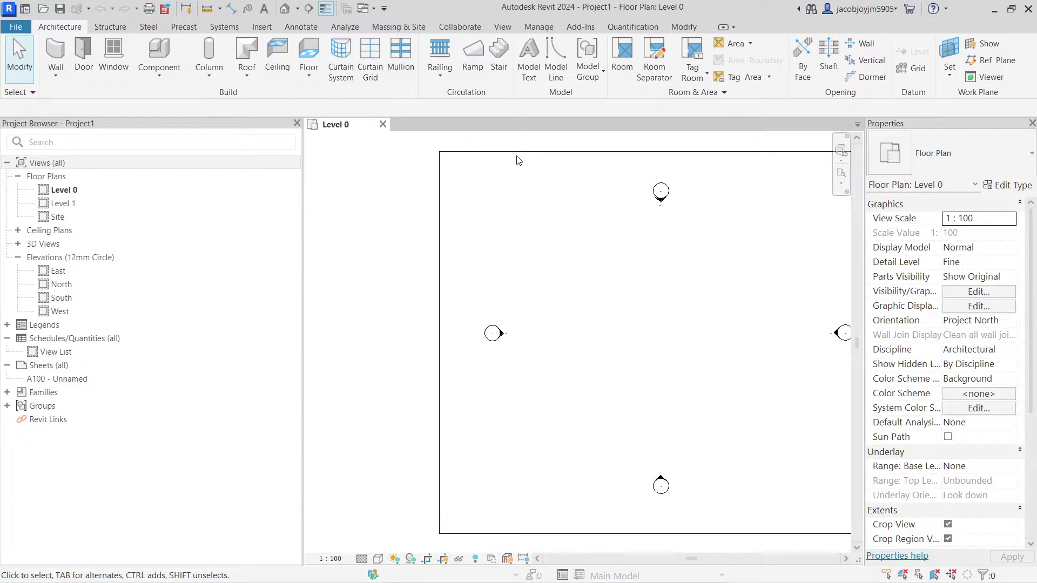
# Dock the Properties palette above the Project Browser and look through the Level 0 floor plan parameters
pyautogui.moveTo(925, 125); pyautogui.dragTo(156, 132)
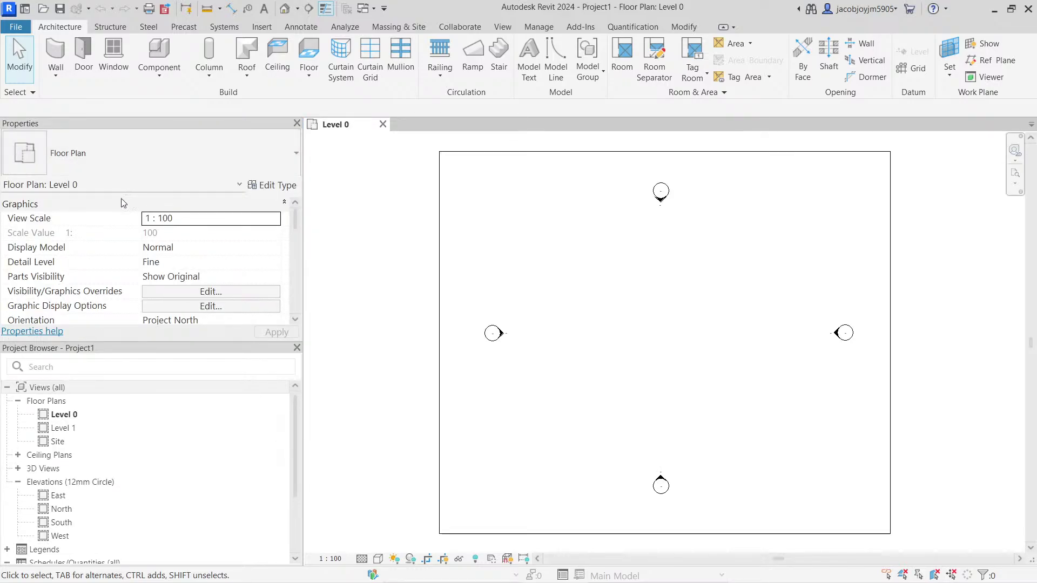
pyautogui.scroll(-4, 108, 260)
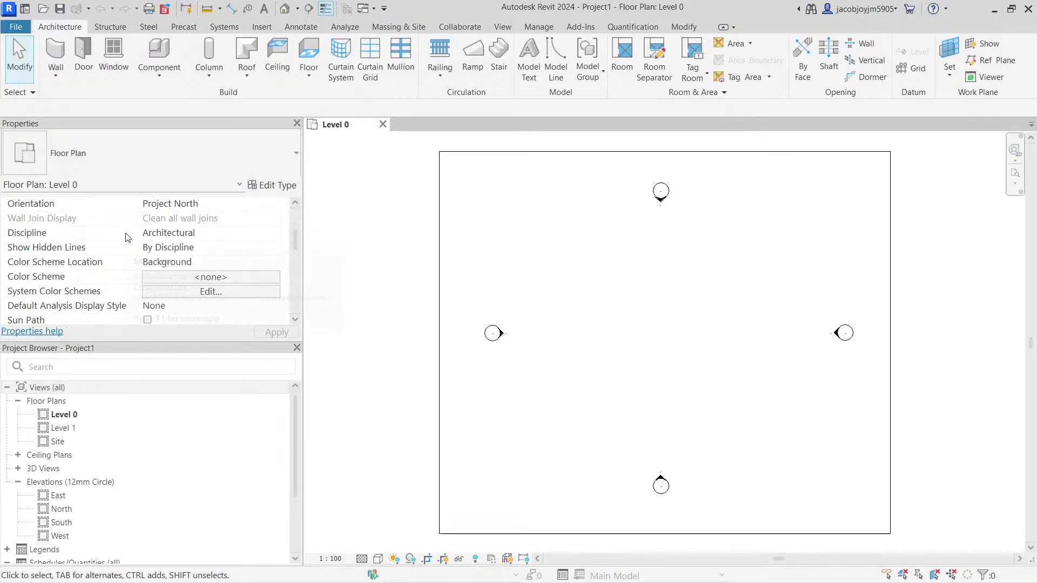
pyautogui.scroll(-3, 146, 400)
pyautogui.scroll(3, 144, 399)
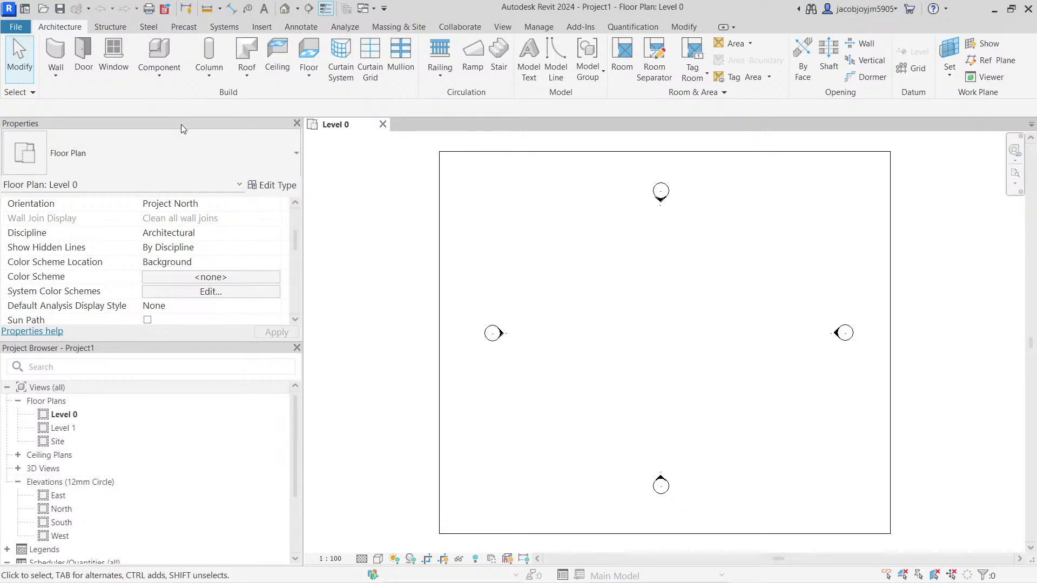
# Place the Properties palette beside the Project Browser, then stack both as tabs in one narrower panel
pyautogui.moveTo(181, 124); pyautogui.dragTo(296, 184)
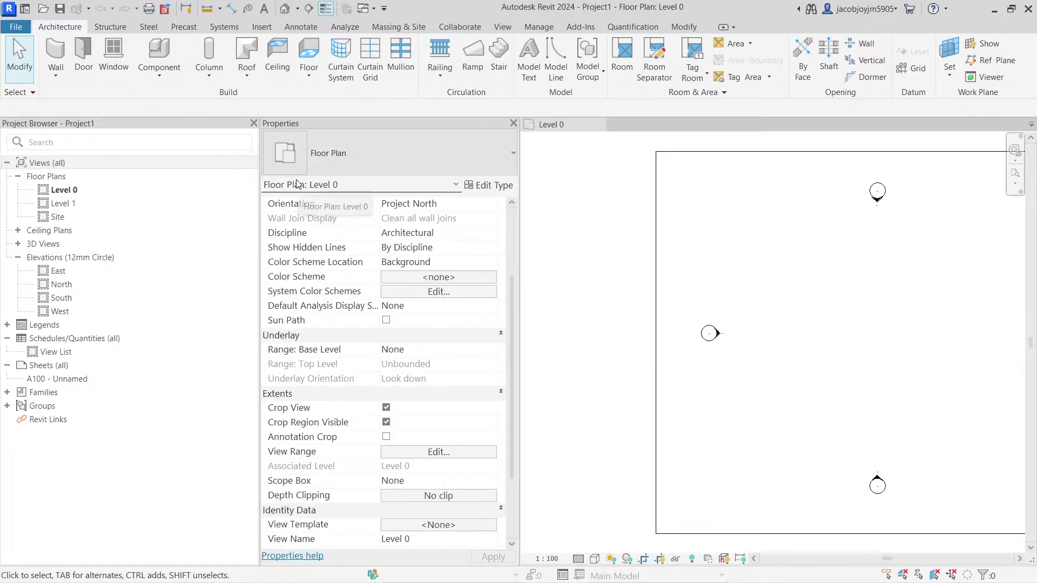
pyautogui.moveTo(411, 131); pyautogui.dragTo(297, 124)
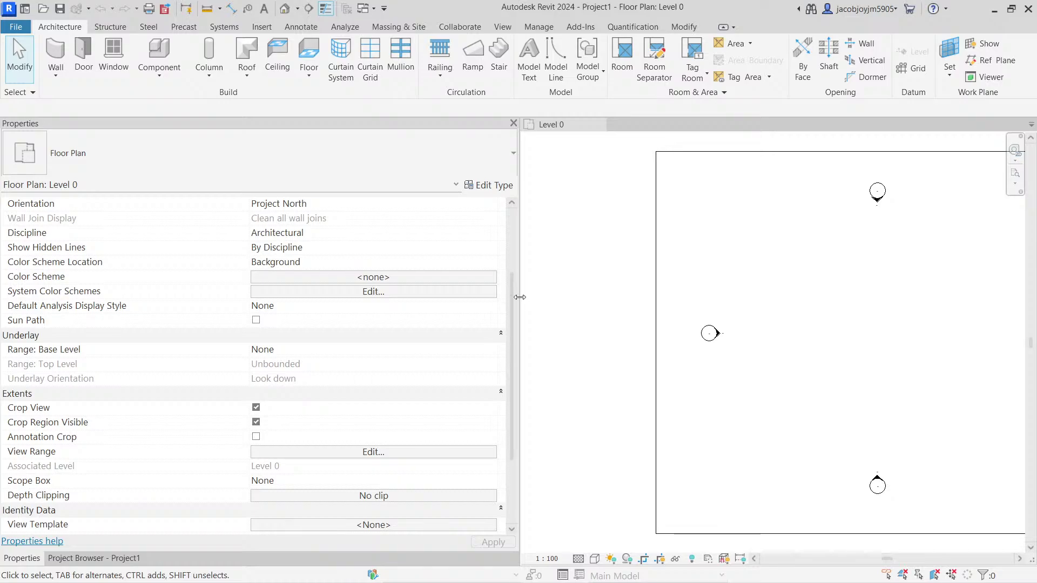
pyautogui.moveTo(515, 296); pyautogui.dragTo(309, 295)
# Alternate between the stacked Properties palette and Project Browser to view the contents of each
pyautogui.scroll(-3, 252, 341)
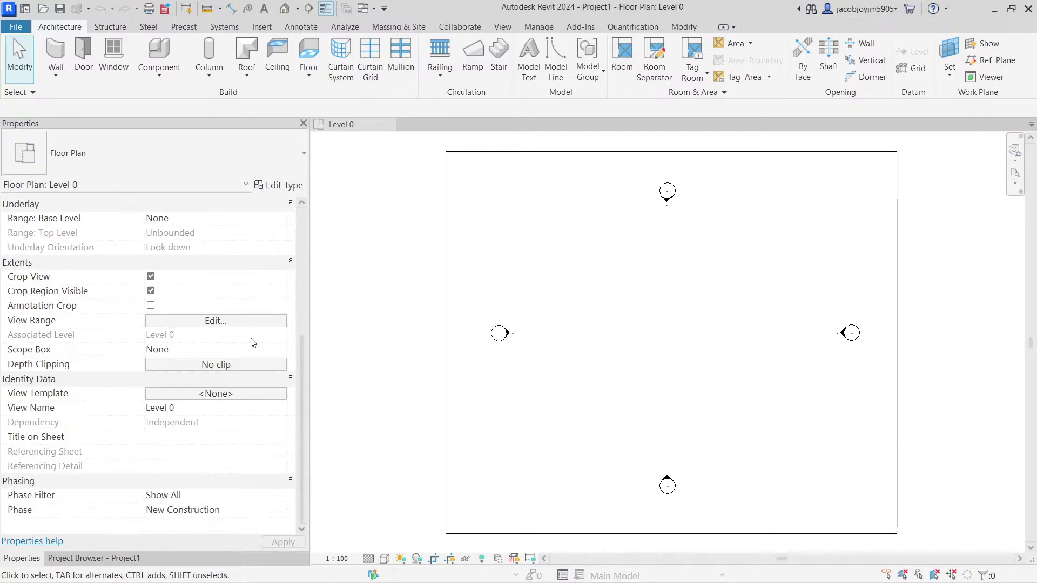
pyautogui.click(67, 559)
pyautogui.click(21, 558)
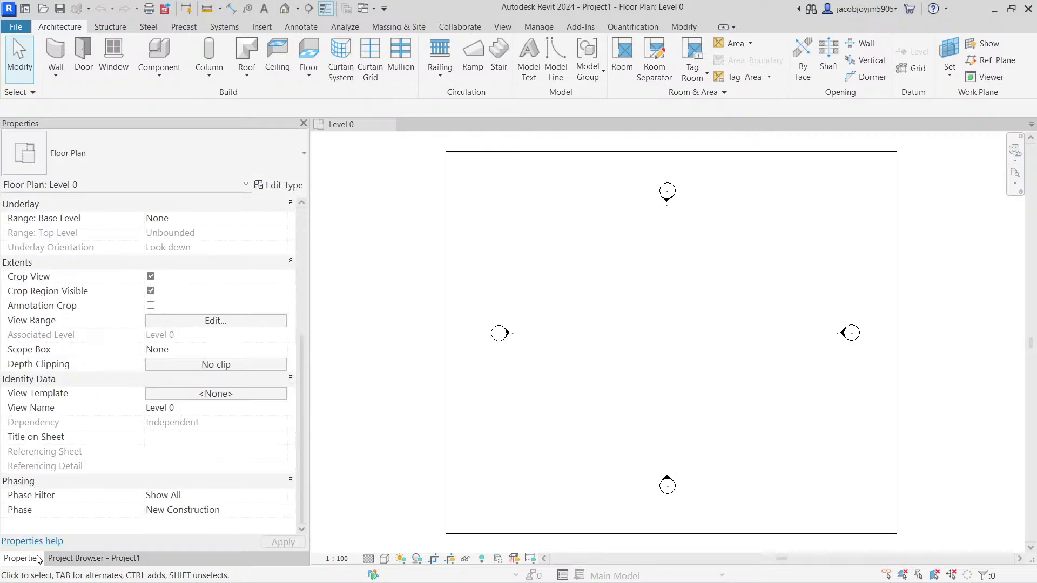
pyautogui.click(68, 562)
pyautogui.click(32, 561)
pyautogui.click(48, 562)
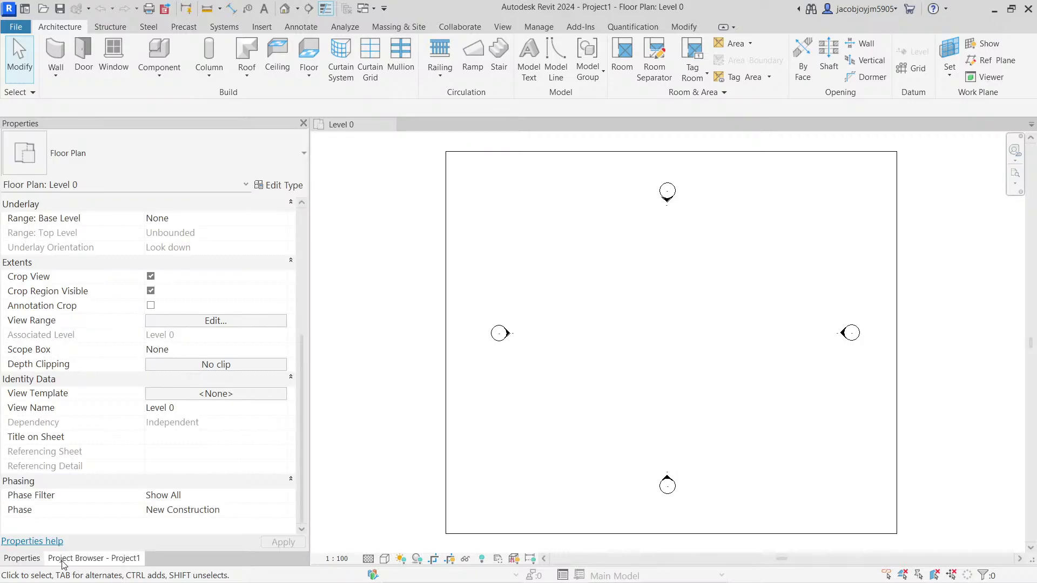
pyautogui.click(32, 561)
pyautogui.click(79, 562)
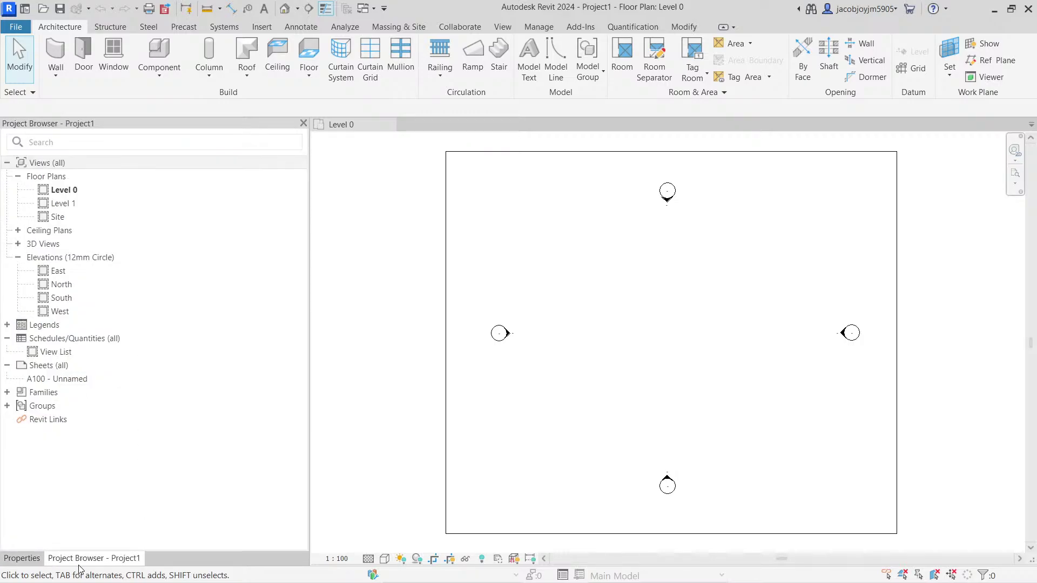
# Separate the Properties palette from the tabbed stack and dock it on the opposite side of the drawing area from the Project Browser
pyautogui.click(24, 560)
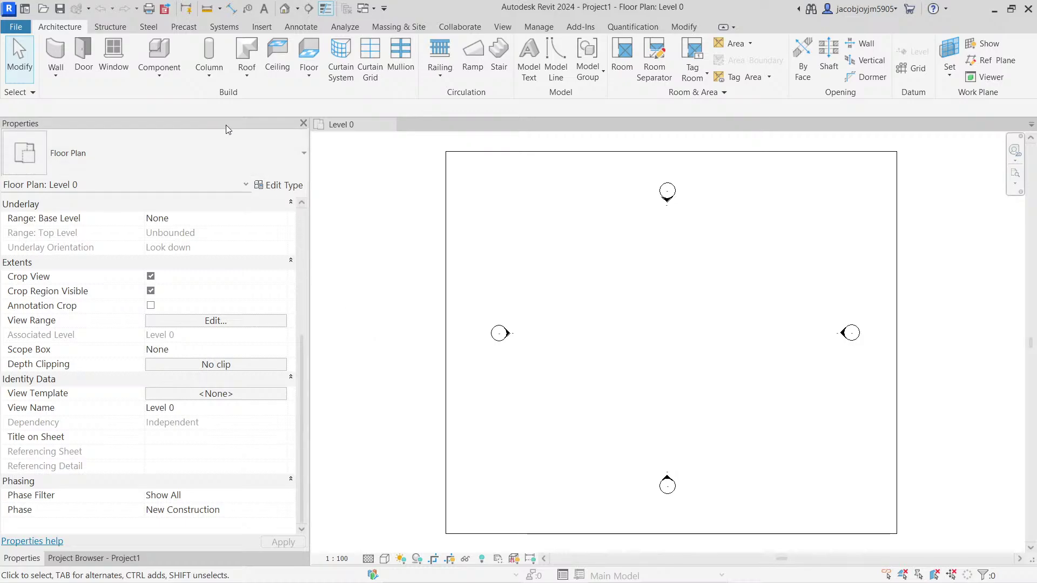
pyautogui.moveTo(226, 124); pyautogui.dragTo(4, 279)
pyautogui.moveTo(22, 559); pyautogui.dragTo(1034, 355)
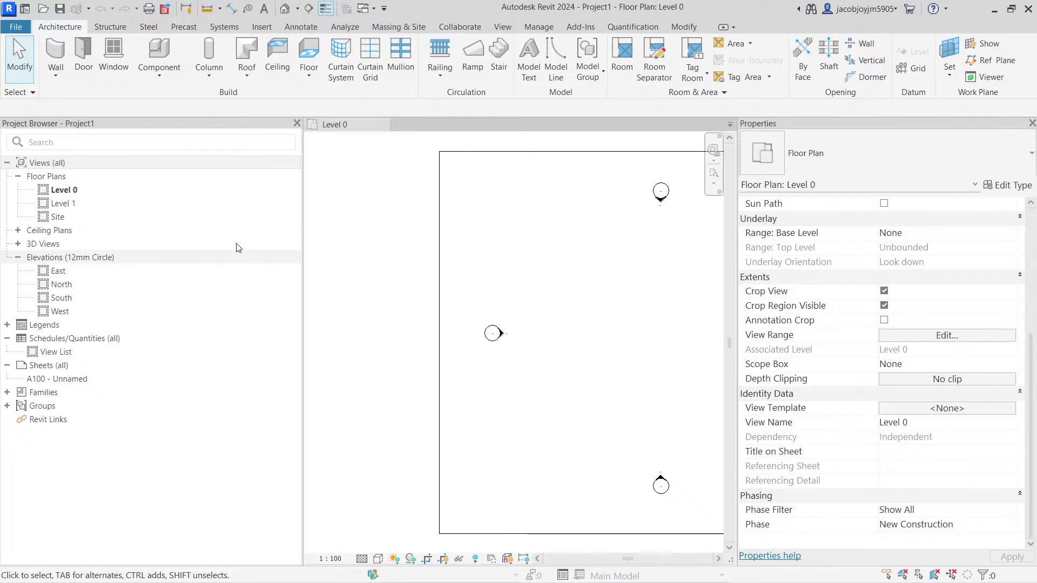
# Search the Project Browser for "level" and clear the search to restore the full tree
pyautogui.click(145, 143)
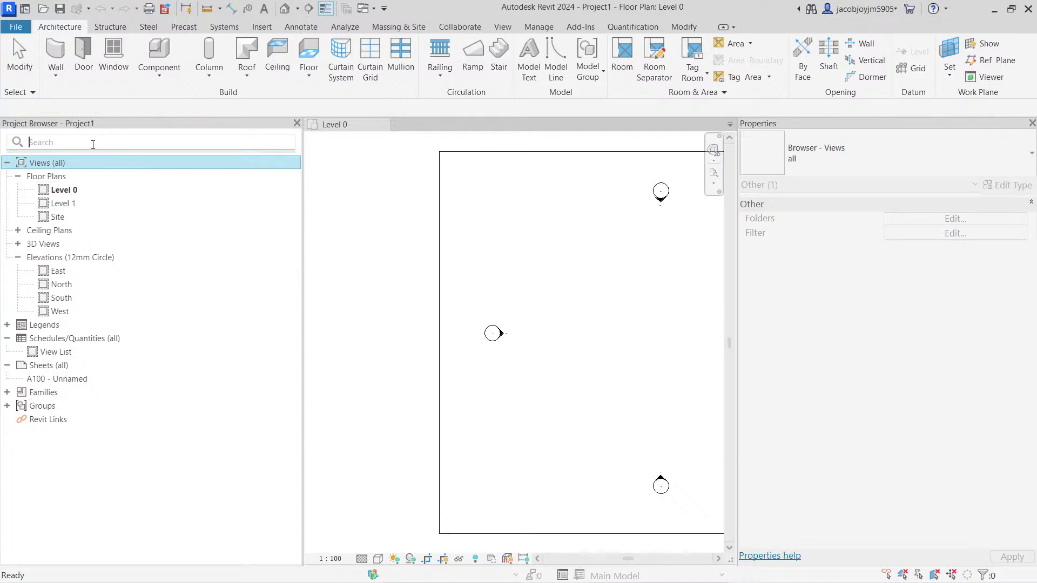
pyautogui.write('levl')
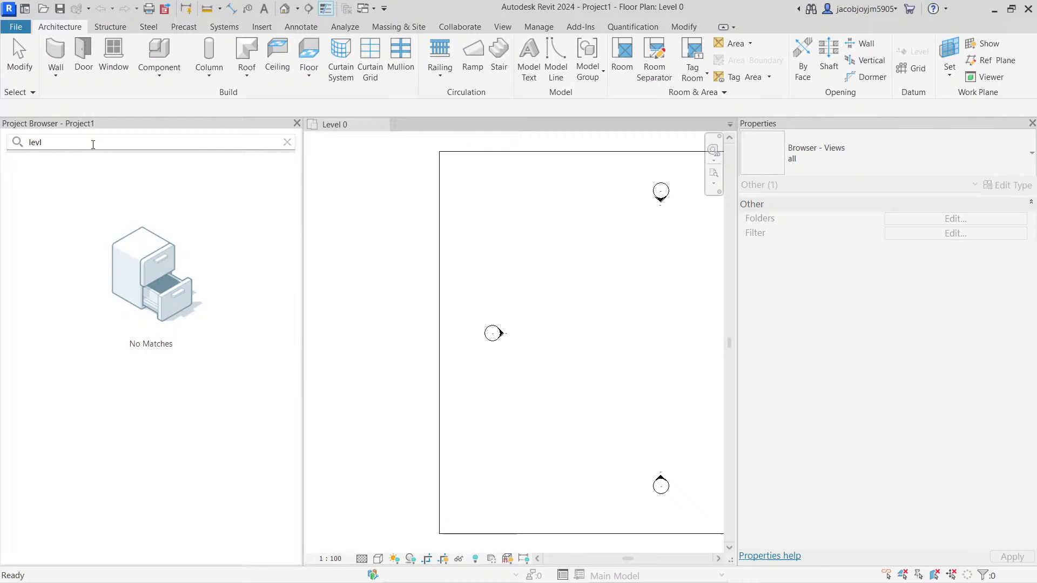
pyautogui.press('BackSpace')
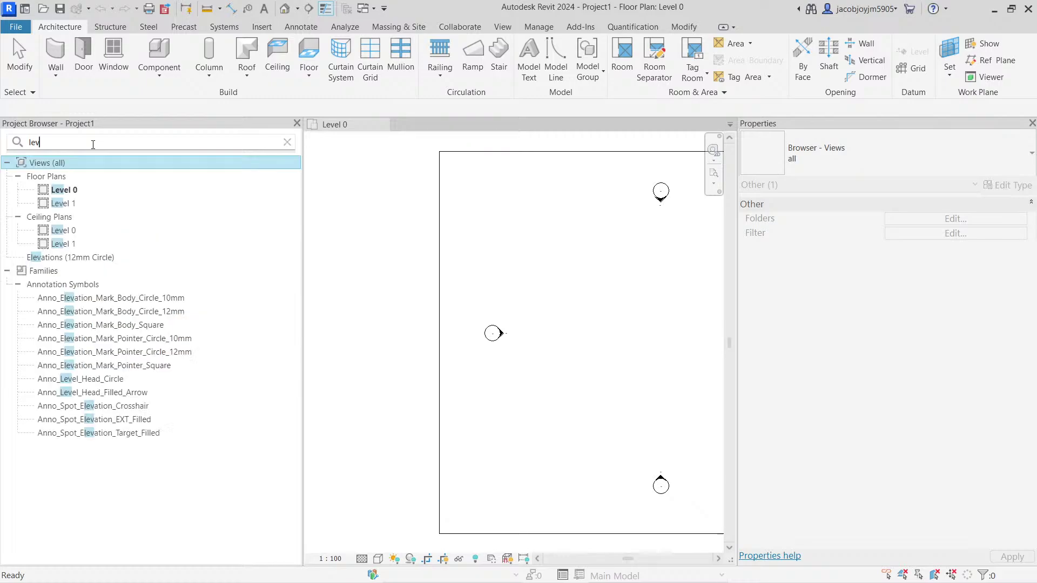
pyautogui.write('e')
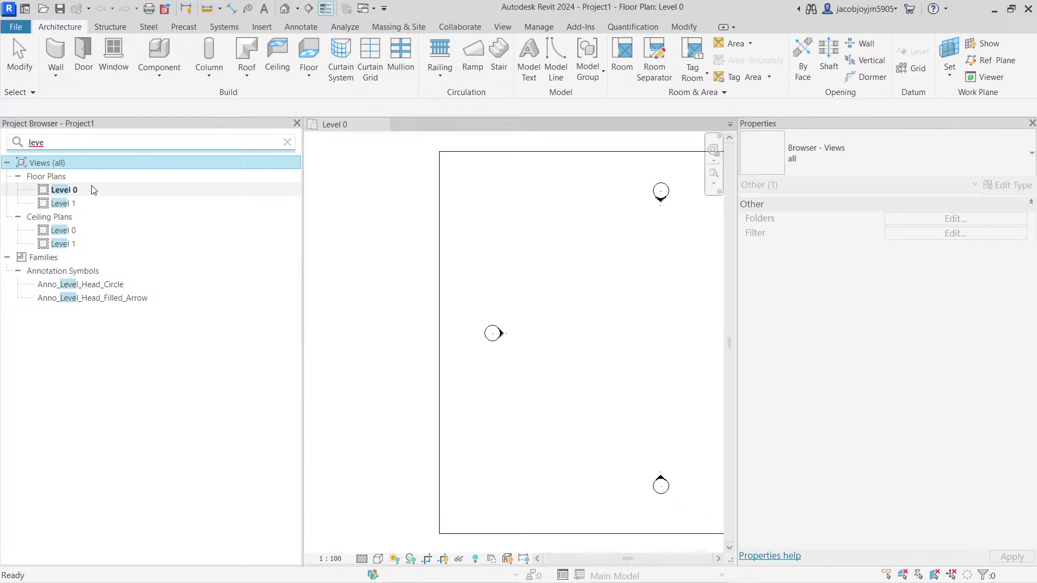
pyautogui.write('l')
pyautogui.click(64, 146)
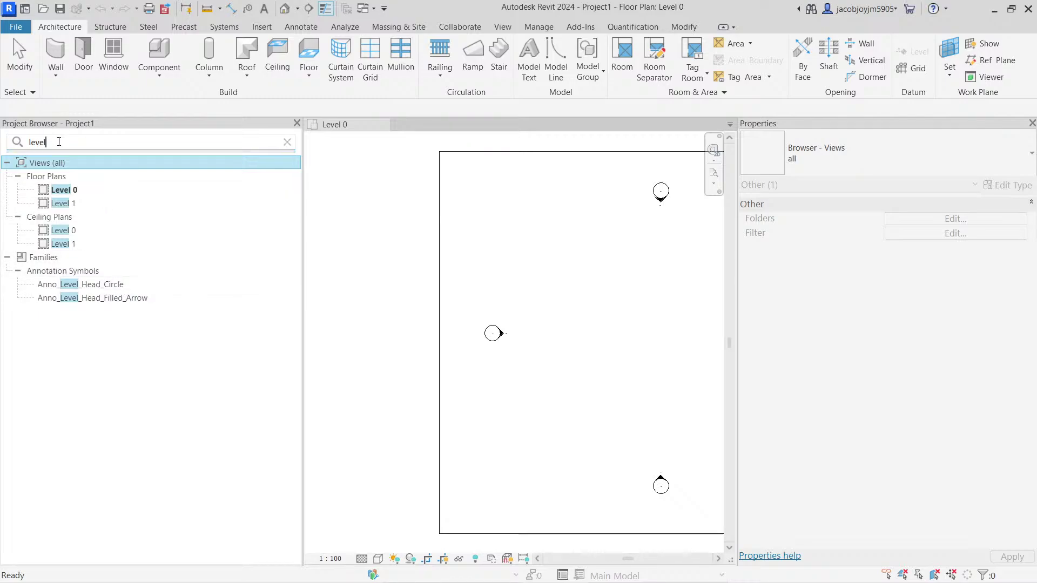
pyautogui.moveTo(61, 143); pyautogui.dragTo(9, 145)
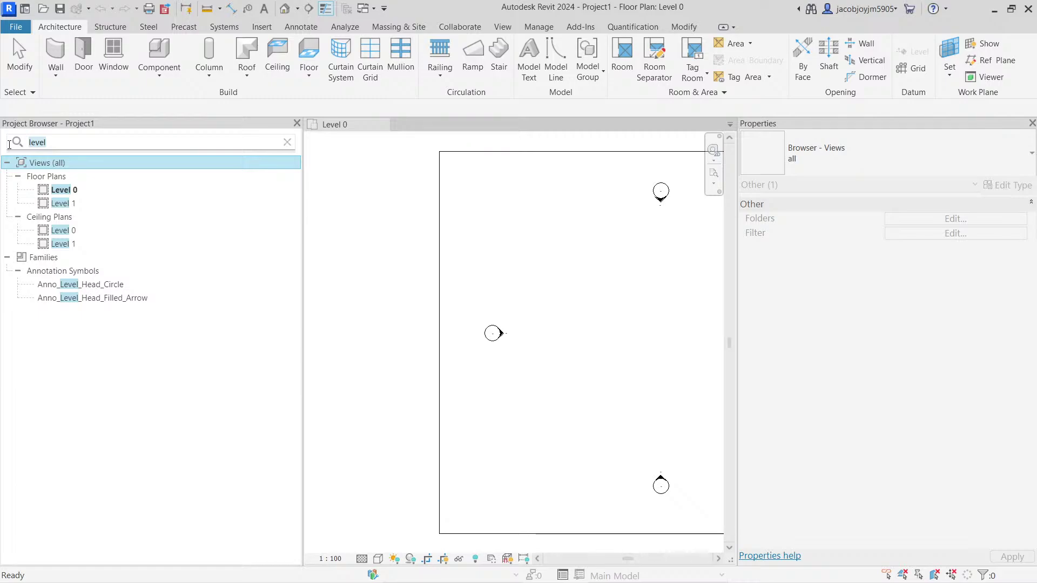
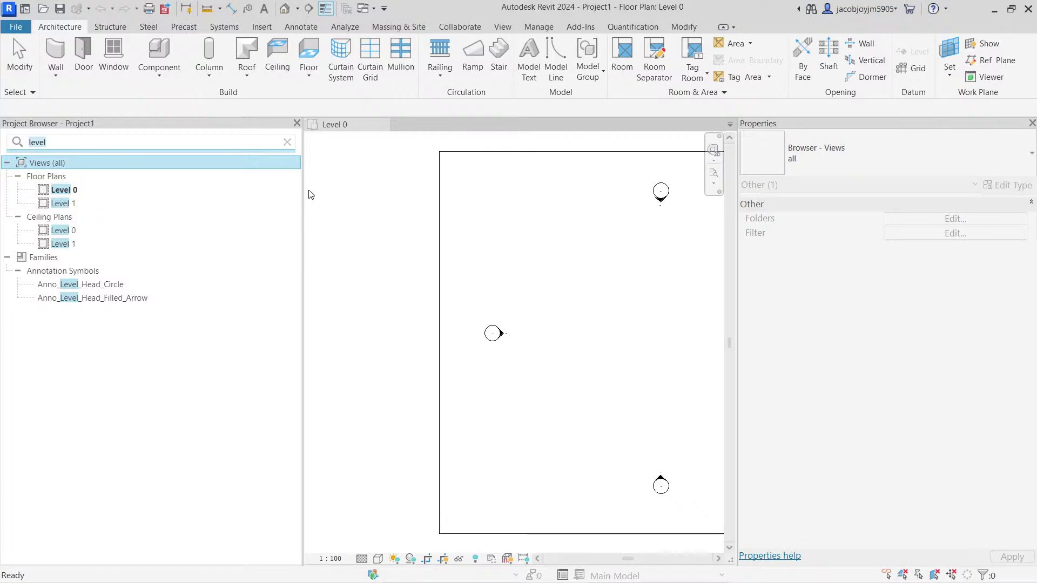
pyautogui.click(288, 142)
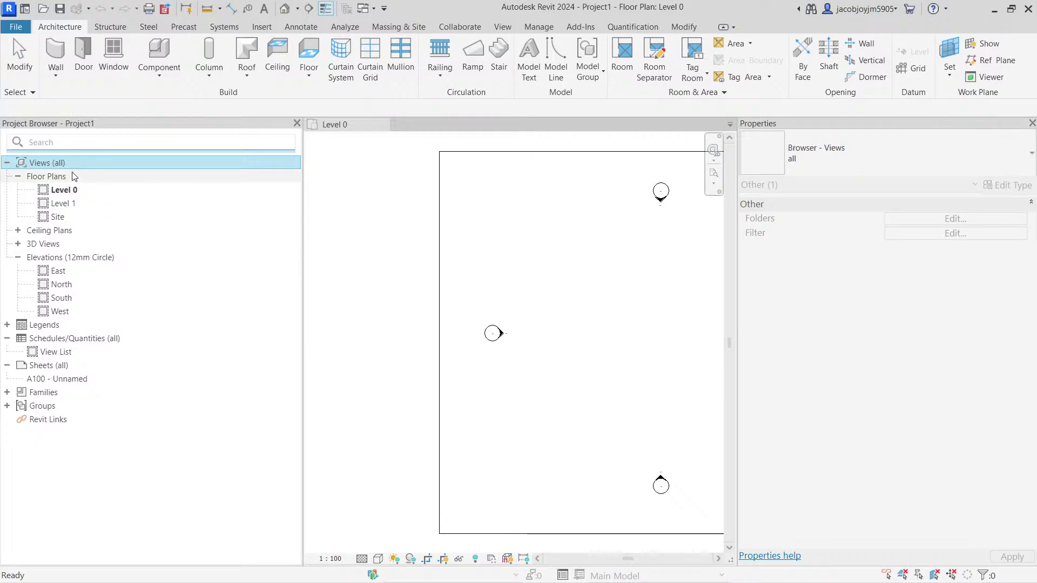
# Expand the Ceiling Plans branch, then open the Discipline scheme in the Views browser organization for editing
pyautogui.click(19, 233)
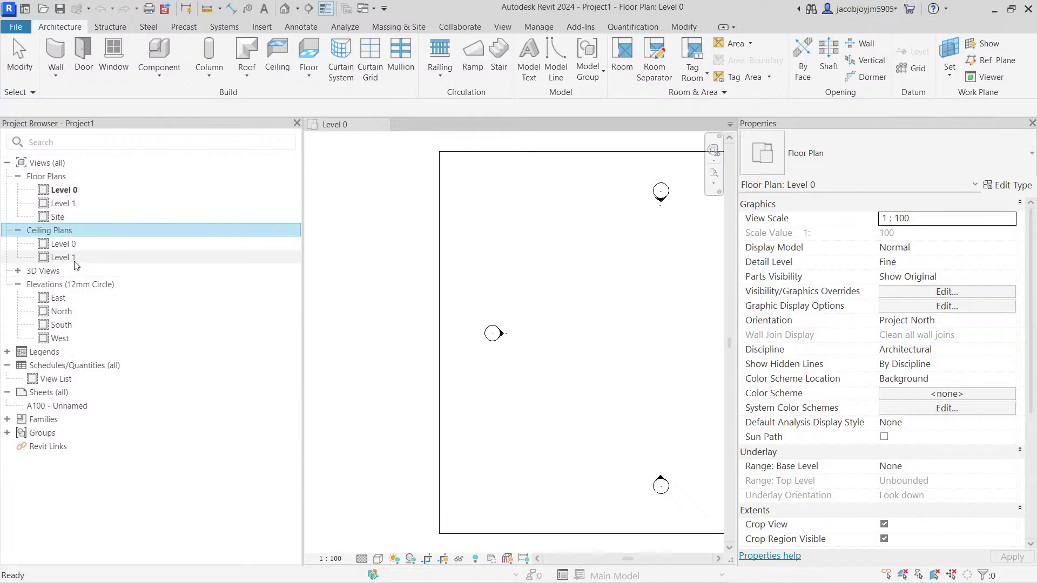
pyautogui.rightClick(65, 164)
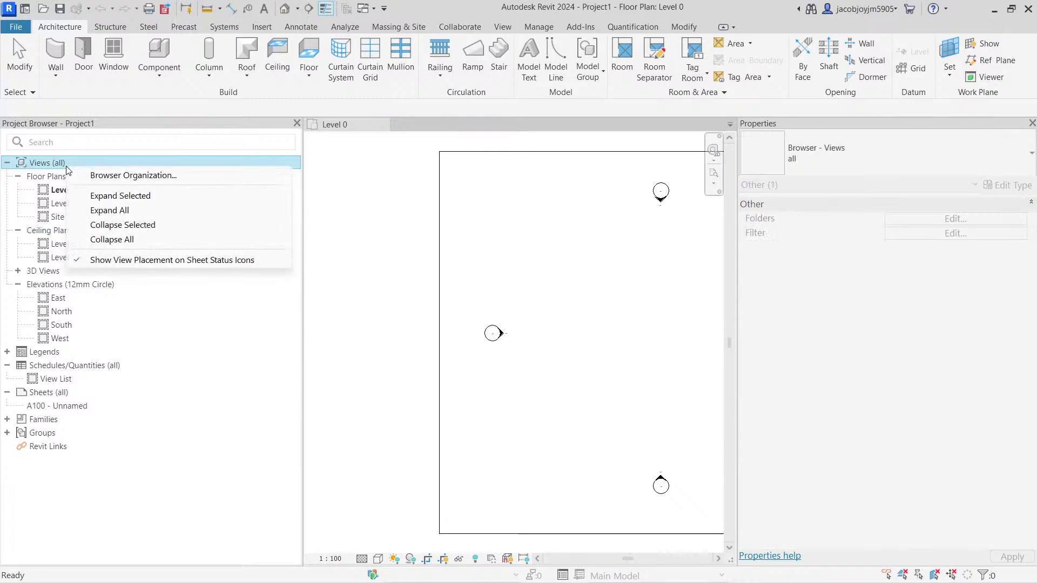
pyautogui.click(173, 180)
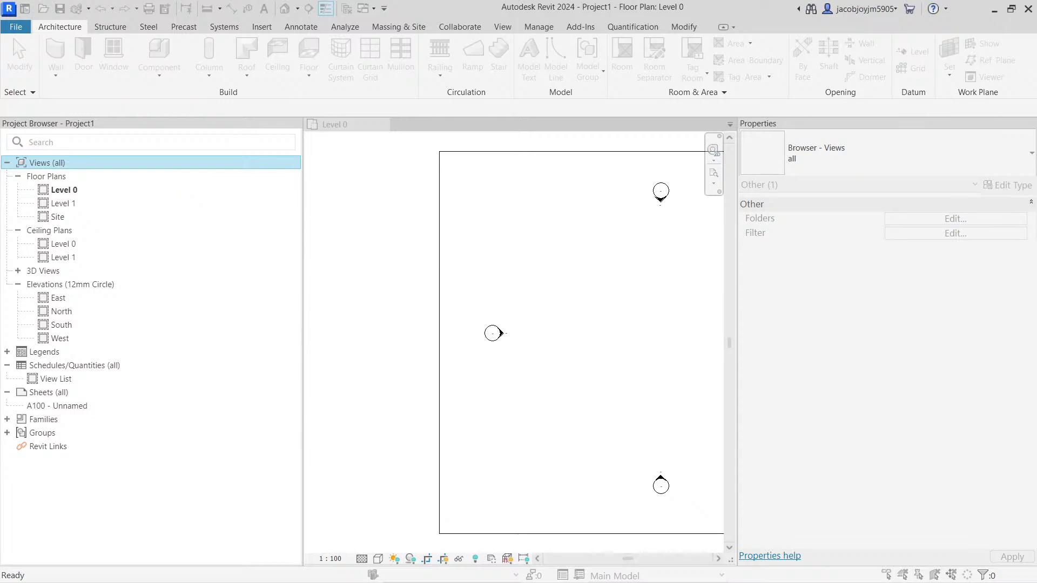
pyautogui.moveTo(980, 156); pyautogui.dragTo(464, 153)
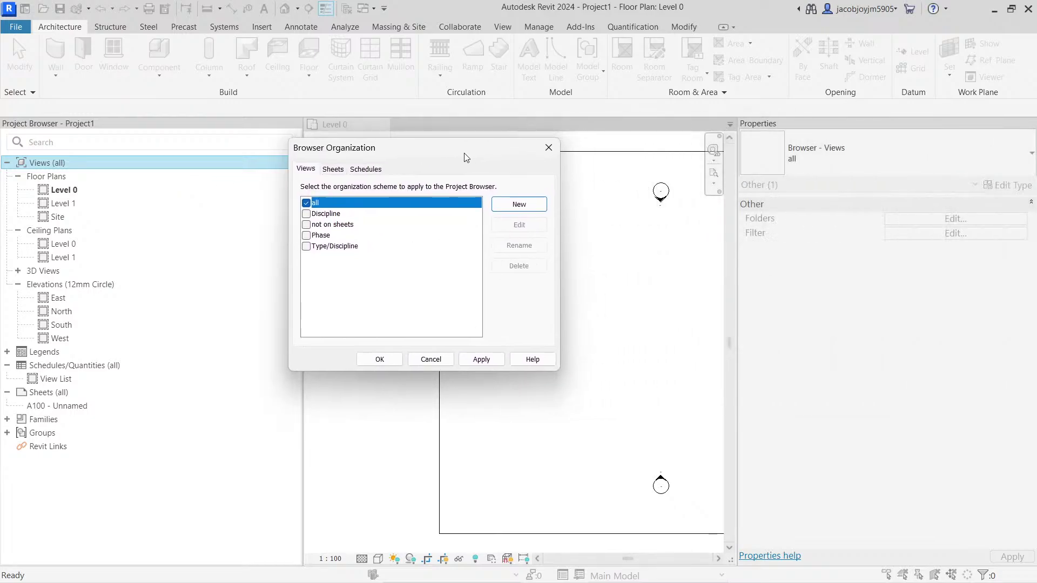
pyautogui.click(393, 217)
pyautogui.click(516, 225)
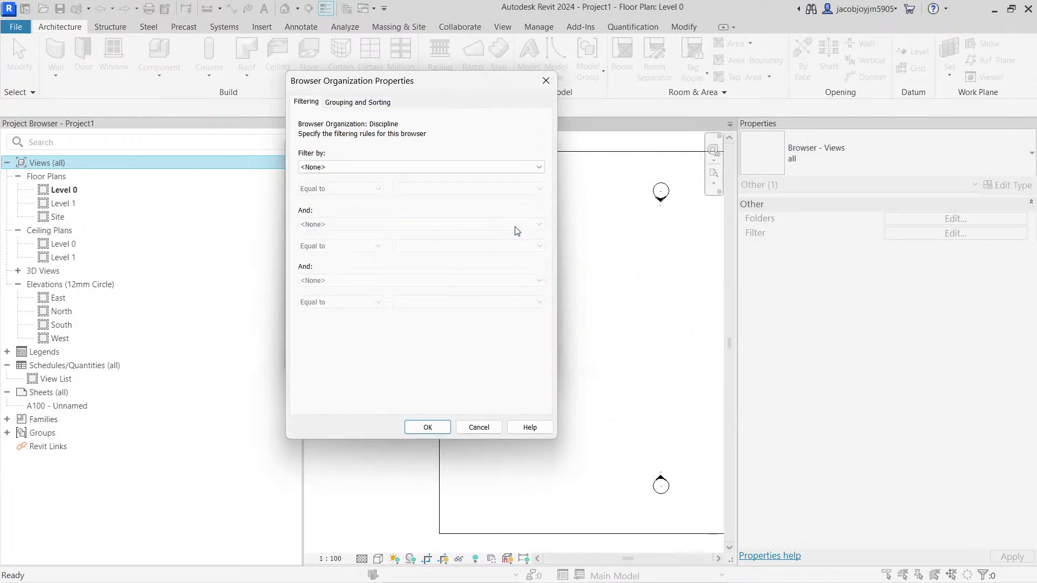
# Examine the Discipline scheme's filter options and its grouping and sorting rules, then close the organization settings without changes
pyautogui.click(328, 168)
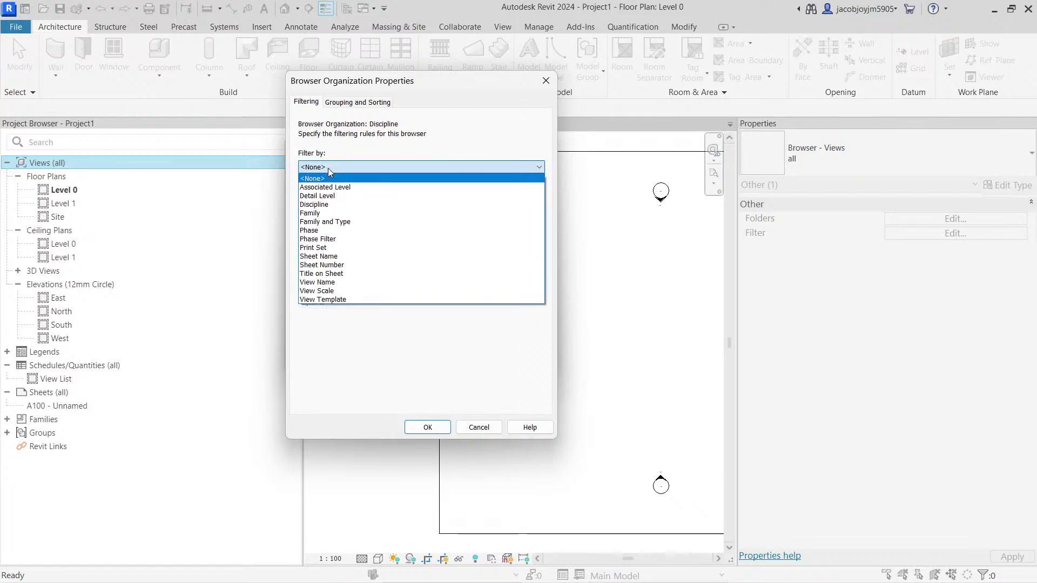
pyautogui.click(329, 167)
pyautogui.click(343, 103)
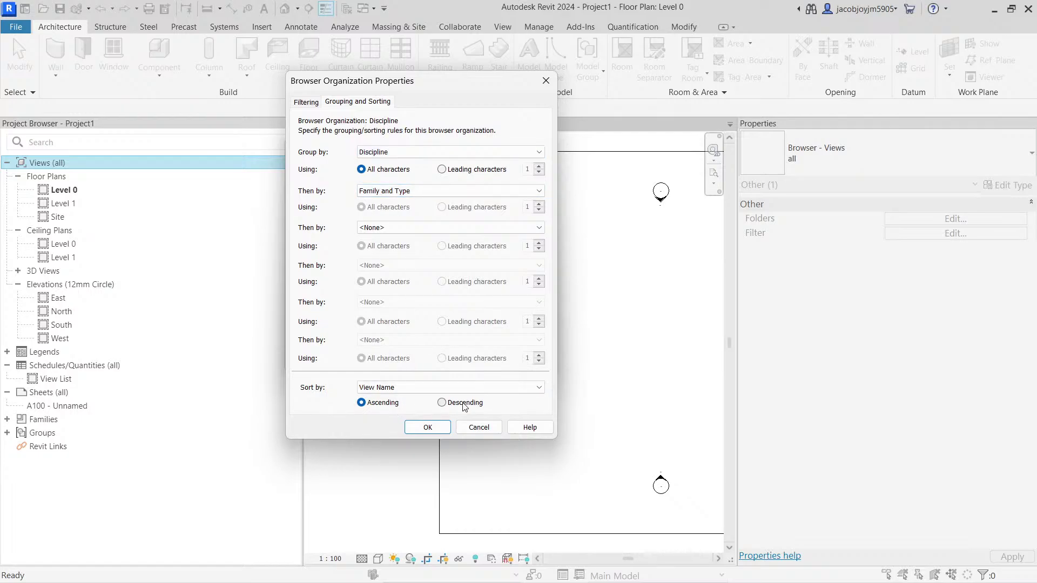
pyautogui.click(546, 82)
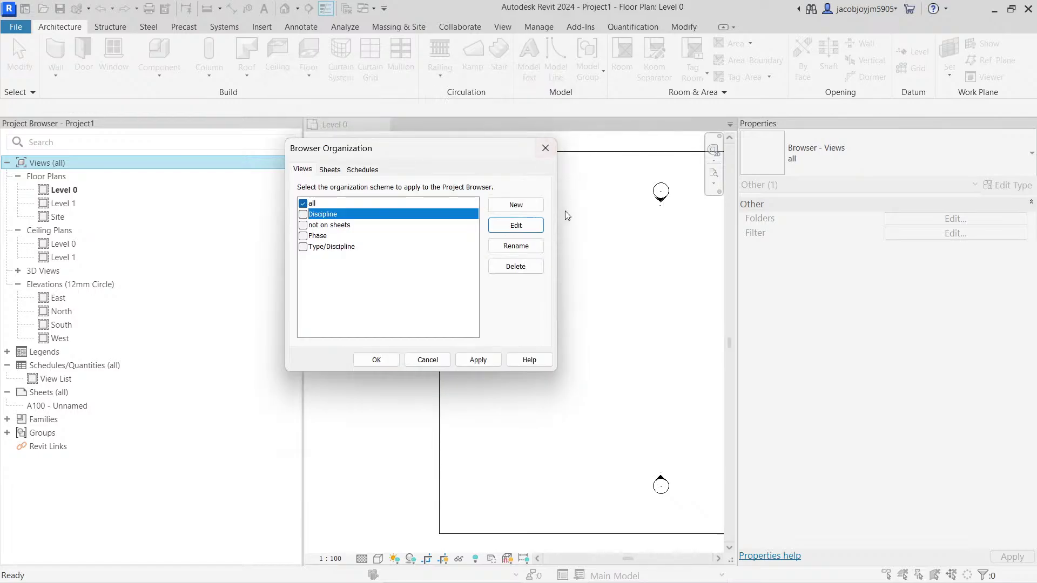
pyautogui.click(545, 148)
pyautogui.click(555, 248)
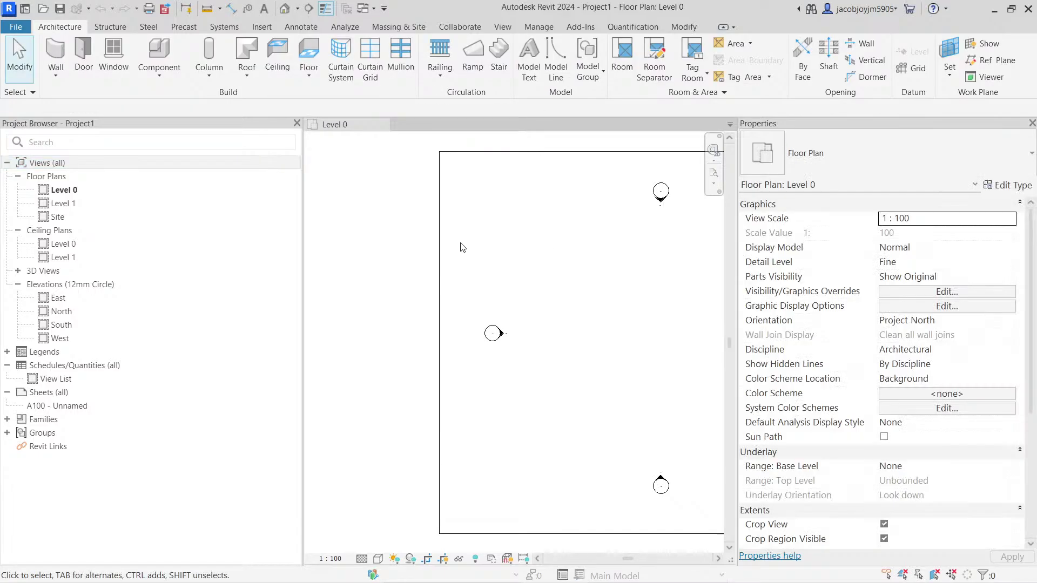
# Open sheet A100 - Unnamed and place the Level 0 floor plan in its drawing area, beside the title block
pyautogui.press('z')
pyautogui.press('f')
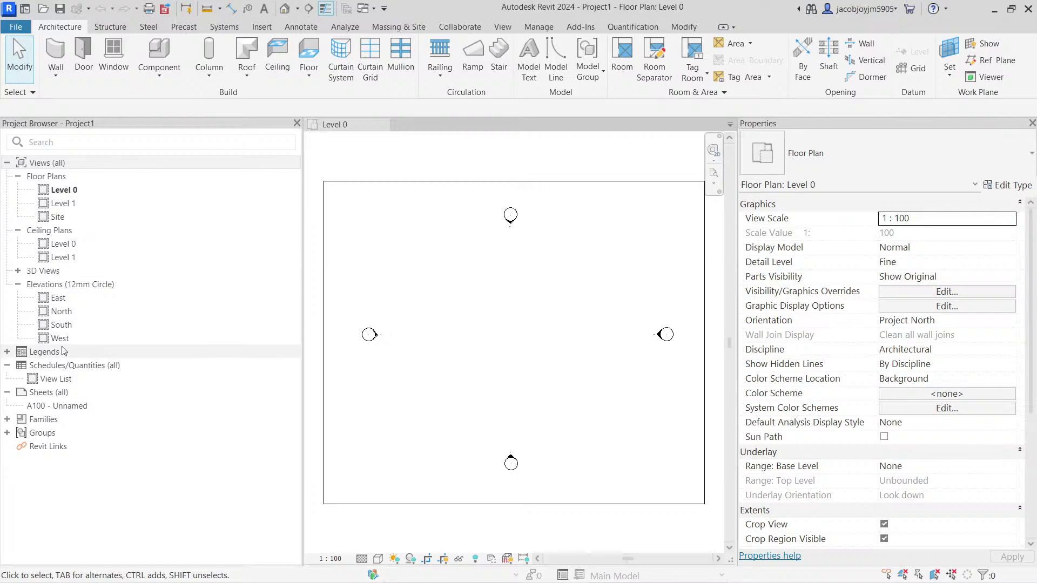
pyautogui.doubleClick(70, 408)
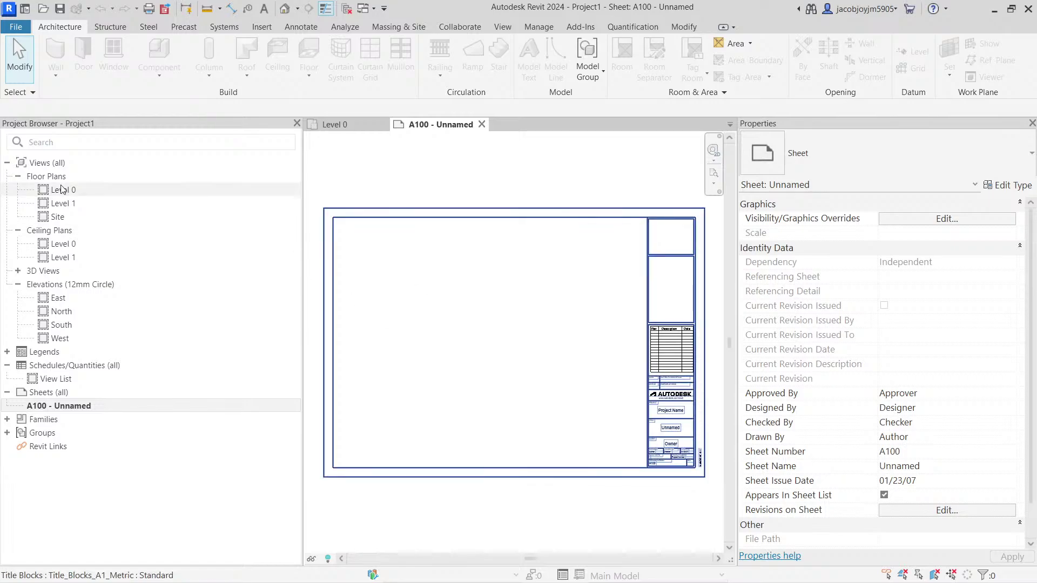
pyautogui.moveTo(62, 190); pyautogui.dragTo(430, 324)
pyautogui.click(430, 325)
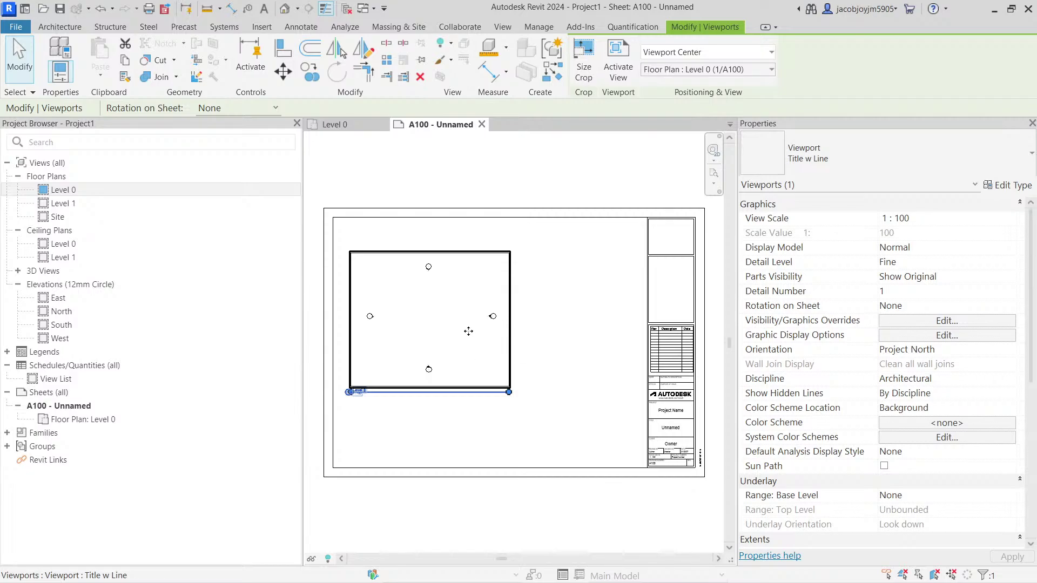
pyautogui.click(455, 183)
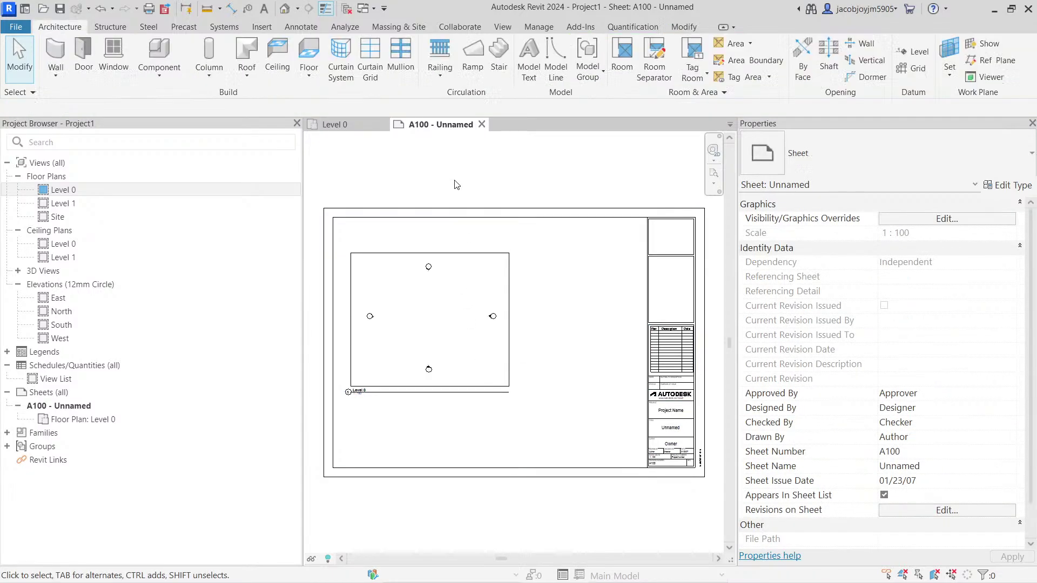
pyautogui.scroll(-2, 456, 185)
pyautogui.scroll(2, 455, 185)
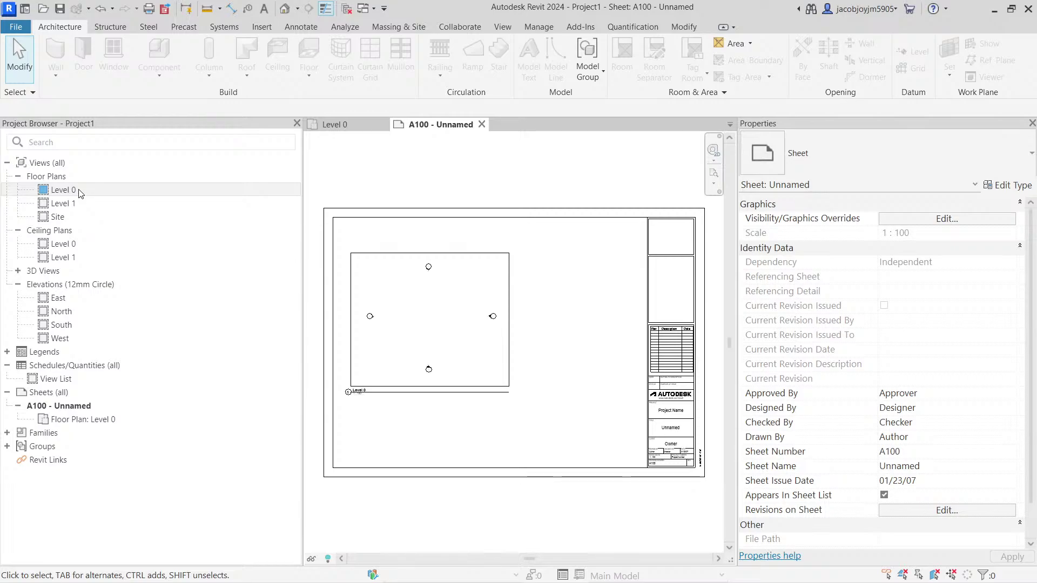
# Try to place the Level 0 floor plan on sheet A100 a second time
pyautogui.moveTo(80, 190); pyautogui.dragTo(472, 247)
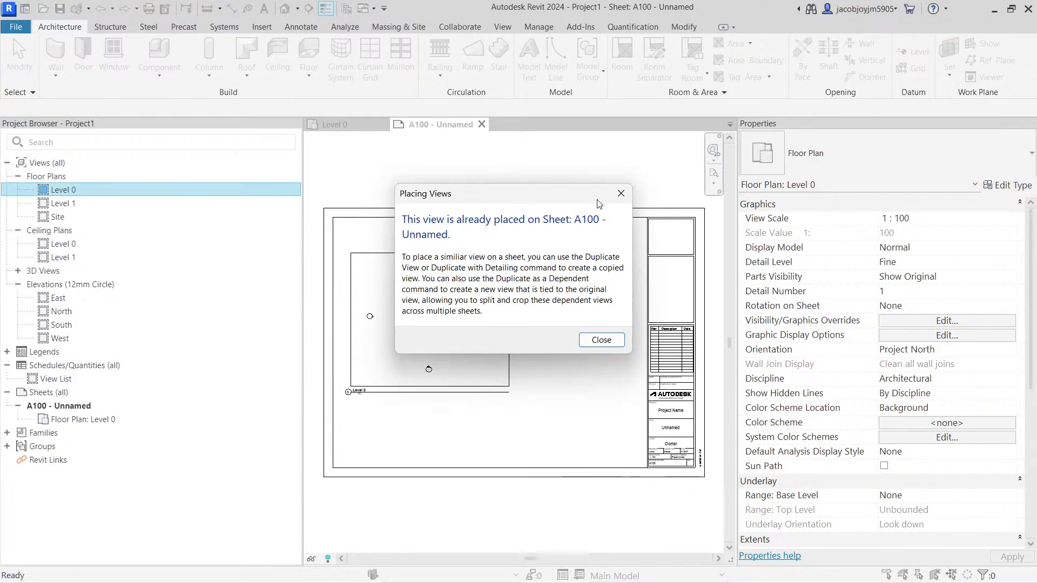
pyautogui.click(621, 193)
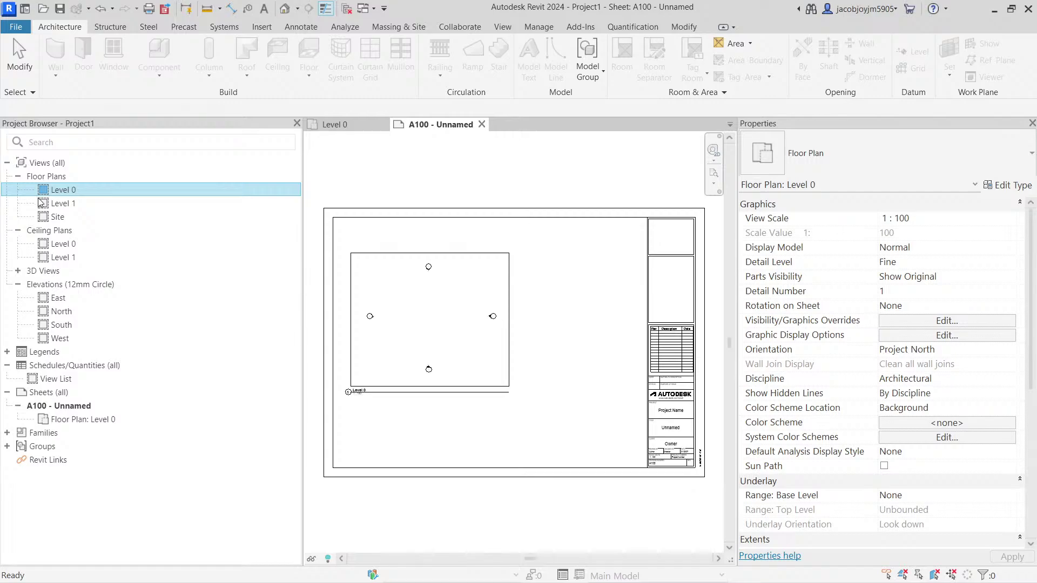
pyautogui.click(467, 187)
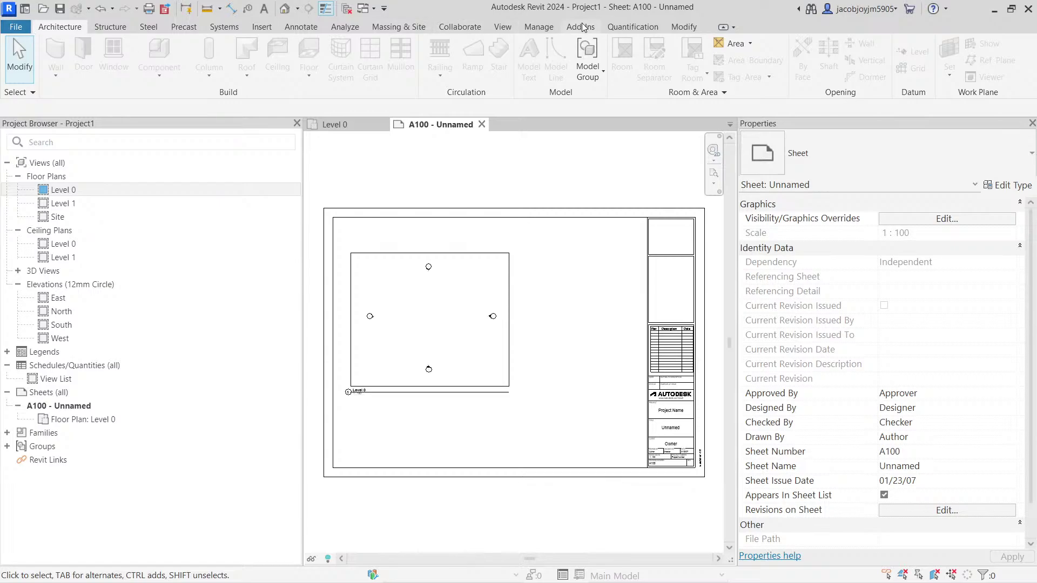
# Close Project1 without saving its changes
pyautogui.click(1028, 9)
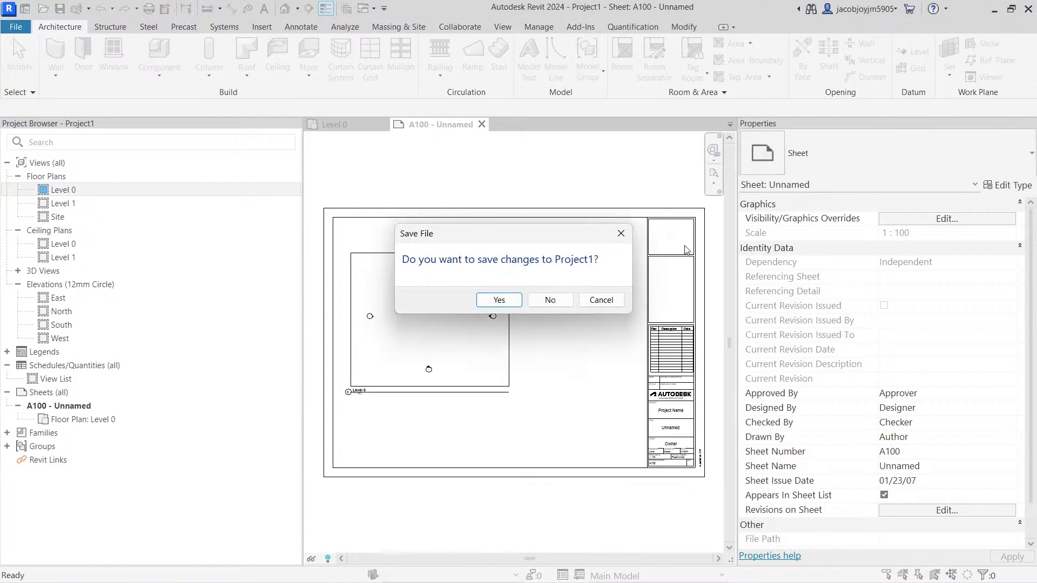
pyautogui.click(555, 302)
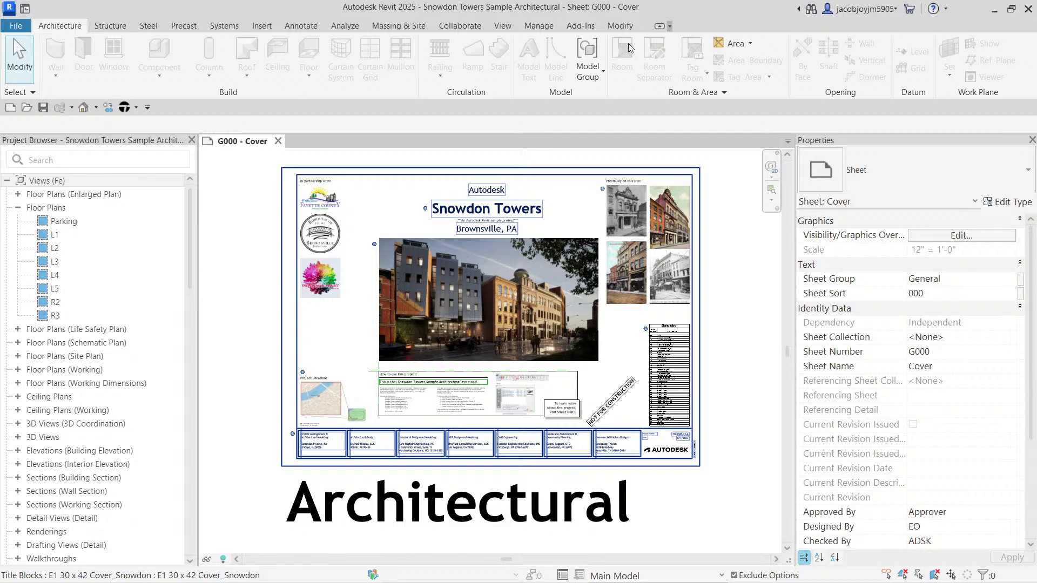
# Float the Snowdon Towers Project Browser over the drawing area, enlarge it, and look through its views, sheets, and links
pyautogui.moveTo(93, 146); pyautogui.dragTo(403, 72)
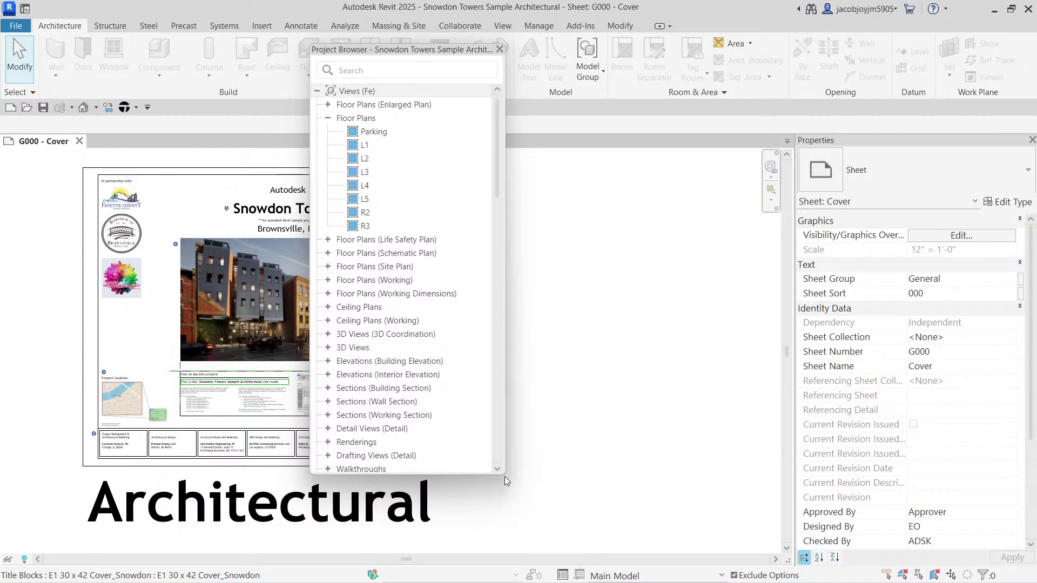
pyautogui.moveTo(504, 476); pyautogui.dragTo(617, 541)
pyautogui.scroll(-13, 541, 418)
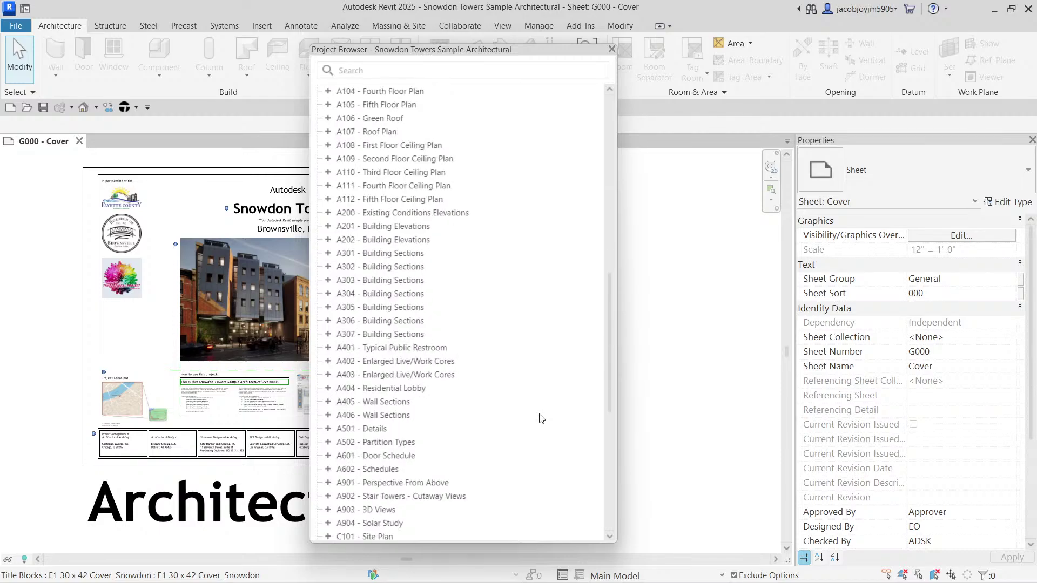
pyautogui.scroll(-9, 542, 419)
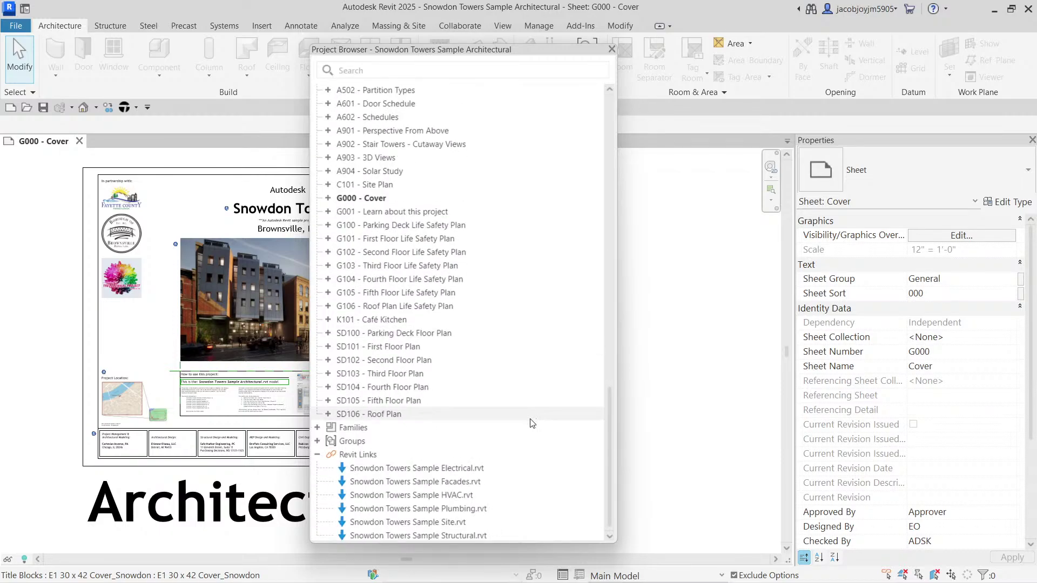
pyautogui.scroll(20, 487, 442)
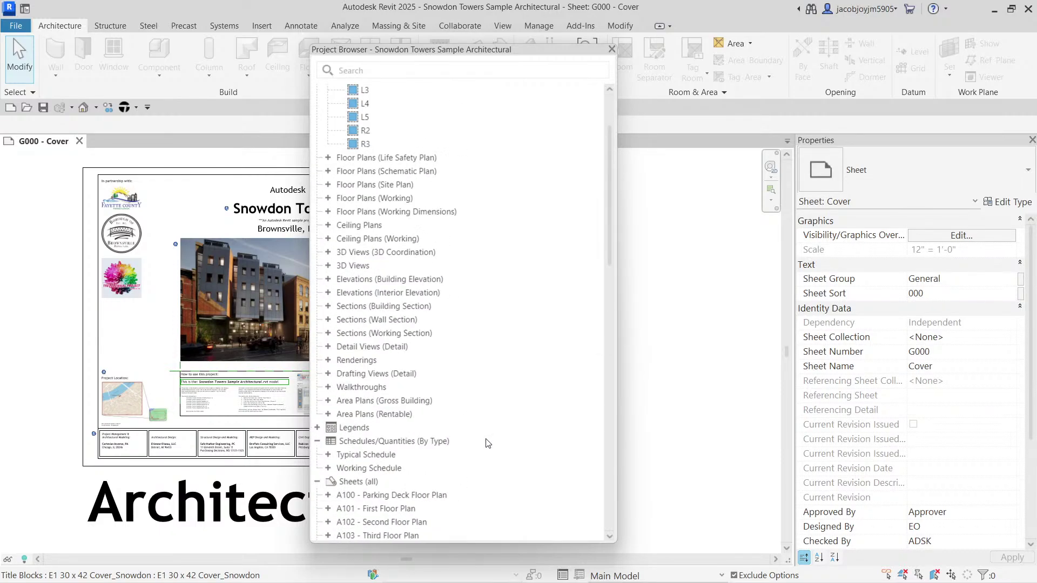
pyautogui.scroll(3, 486, 441)
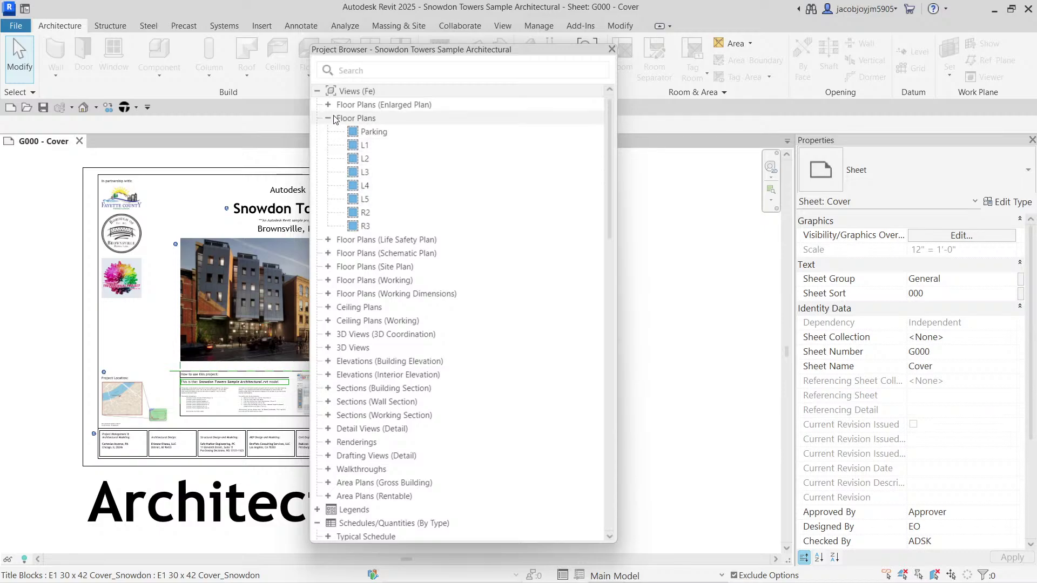
# Search the Snowdon Towers Project Browser for "level", then clear the search
pyautogui.click(378, 71)
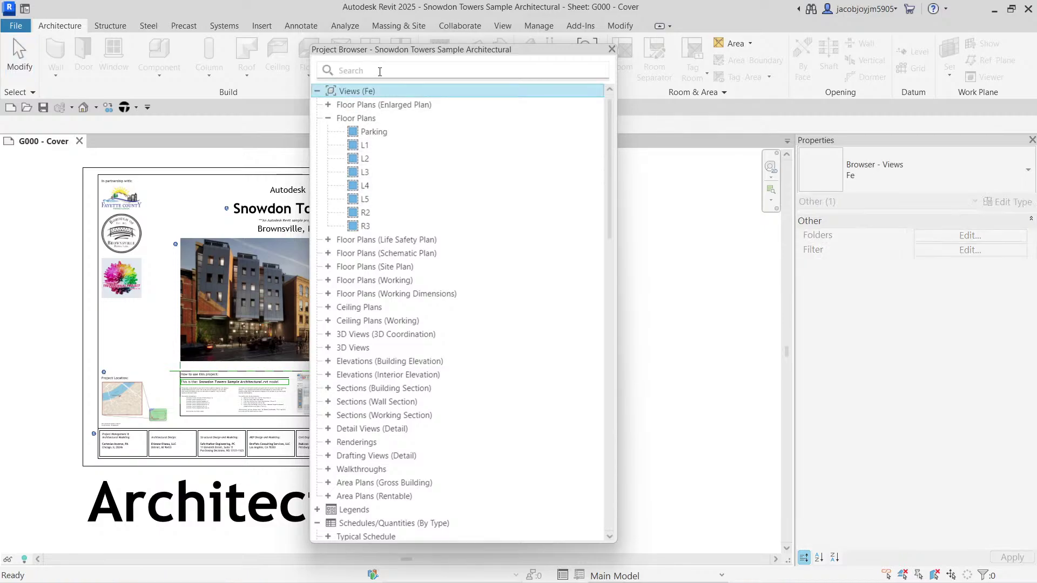
pyautogui.write('level')
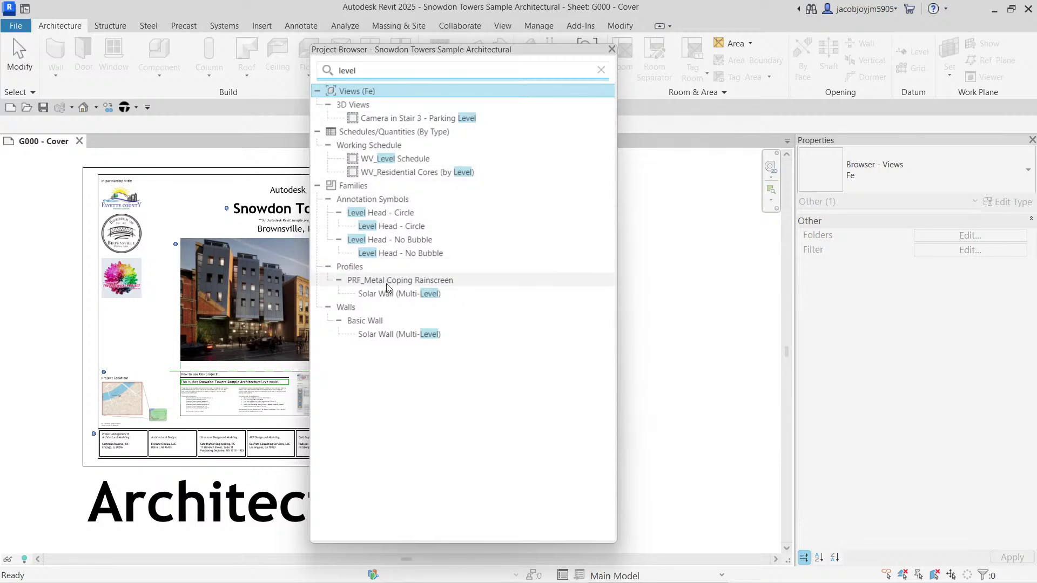
pyautogui.click(601, 71)
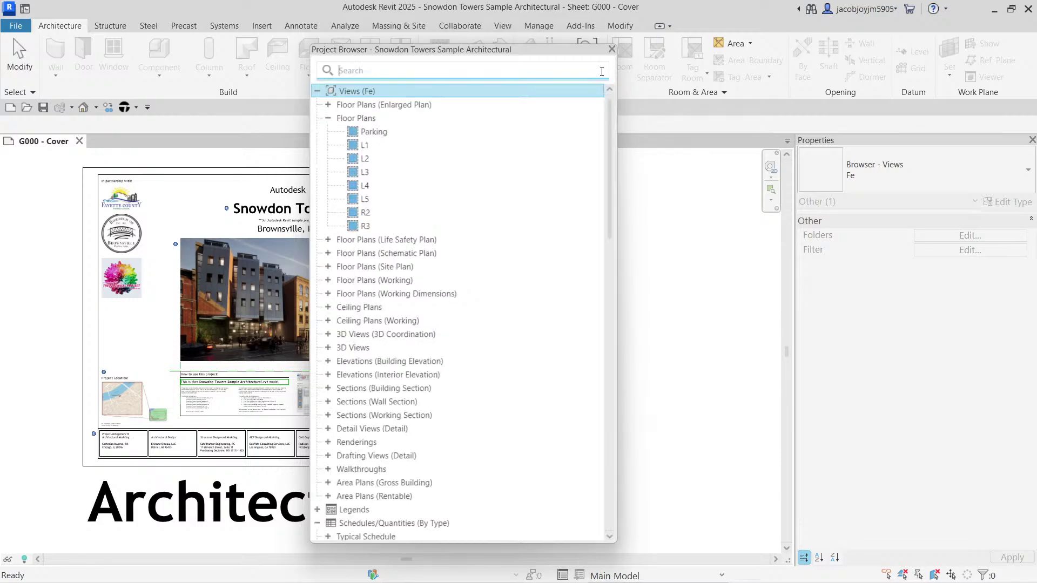
# Collapse the Views, Schedules/Quantities, Sheets and Revit Links branches, then move the floating Project Browser farther from the cover sheet's title
pyautogui.rightClick(353, 93)
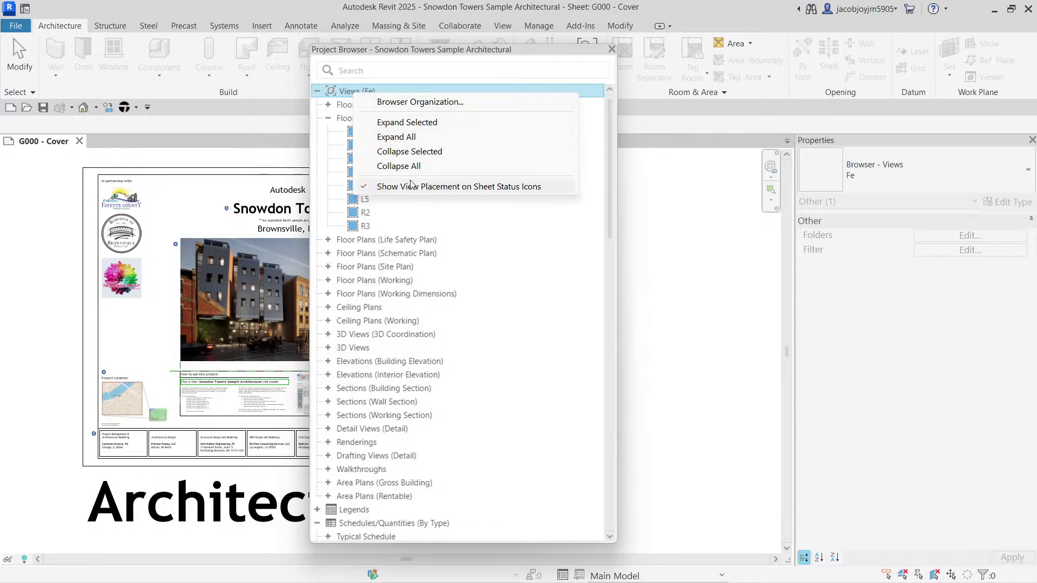
pyautogui.click(336, 92)
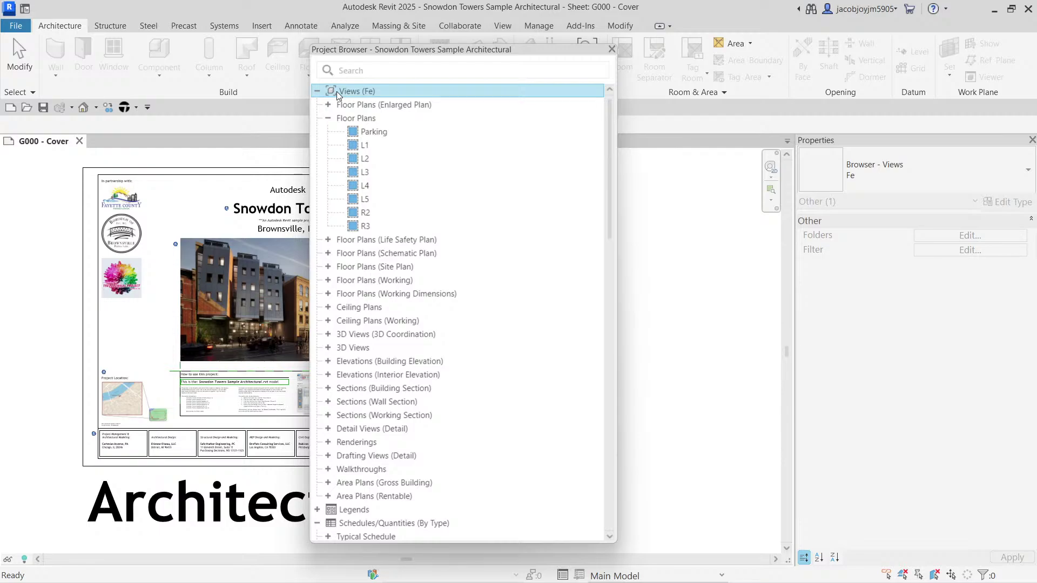
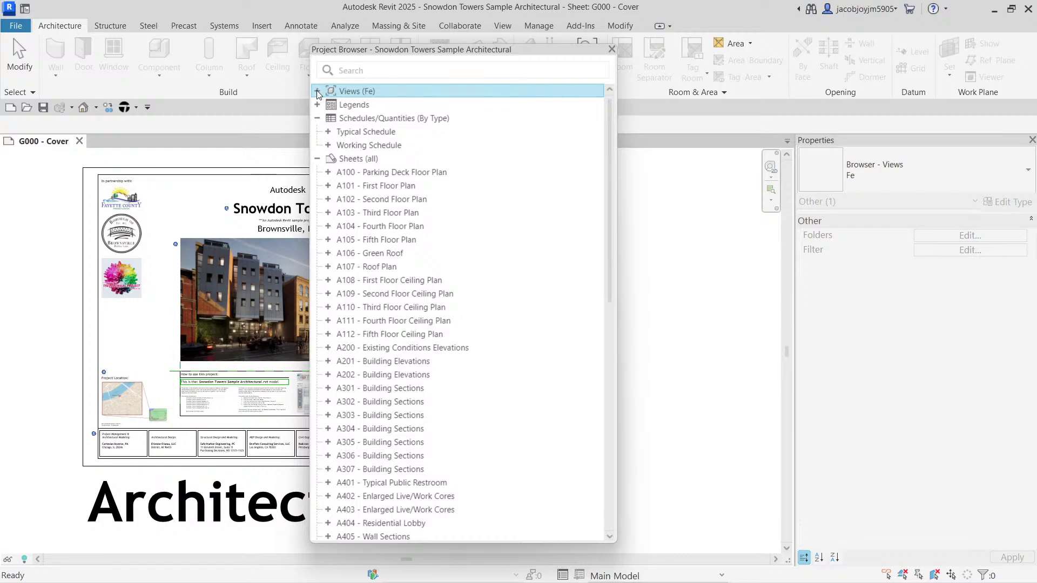
pyautogui.click(378, 106)
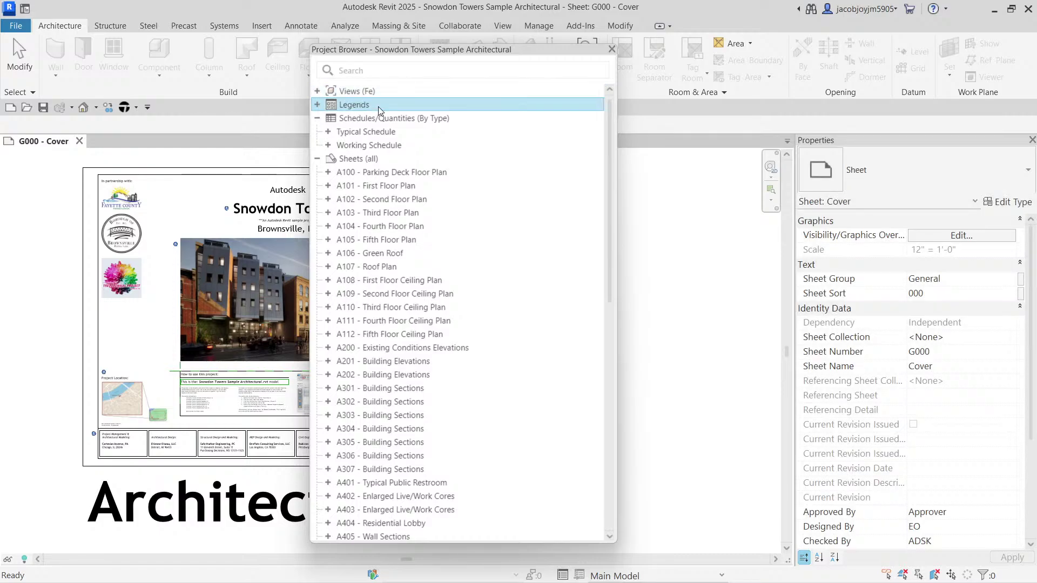
pyautogui.click(318, 119)
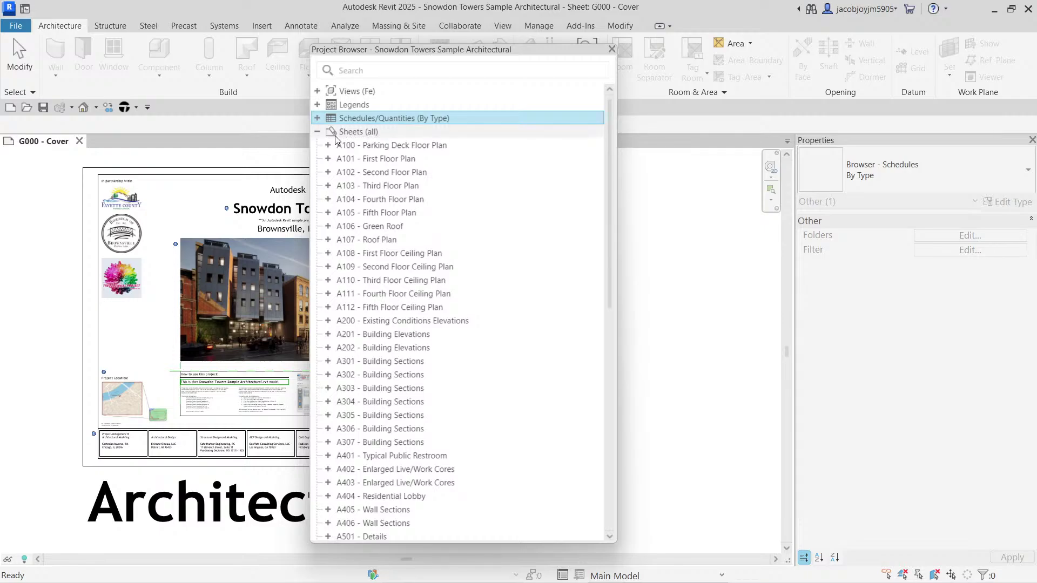
pyautogui.click(318, 133)
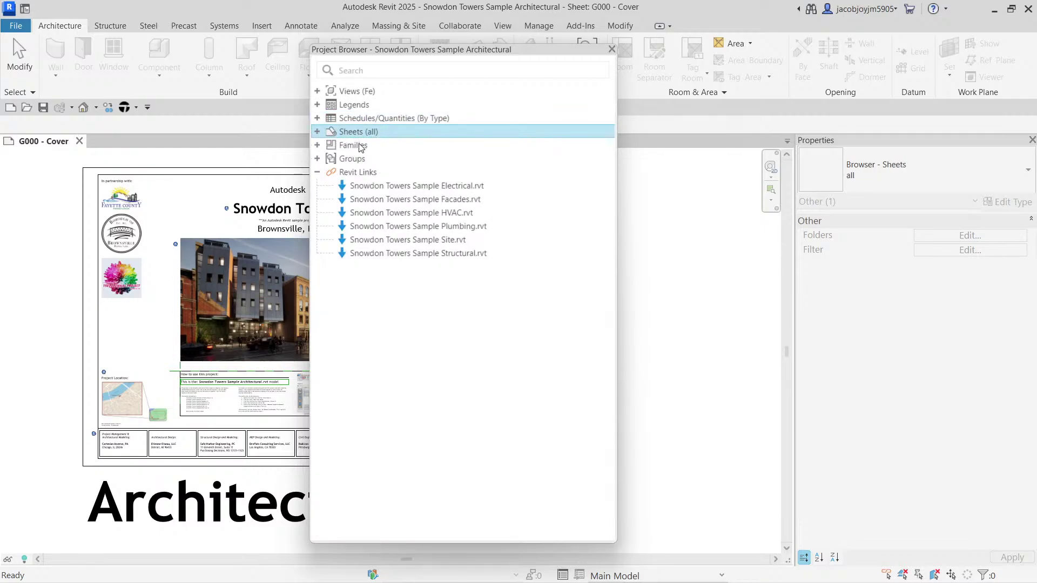
pyautogui.click(374, 159)
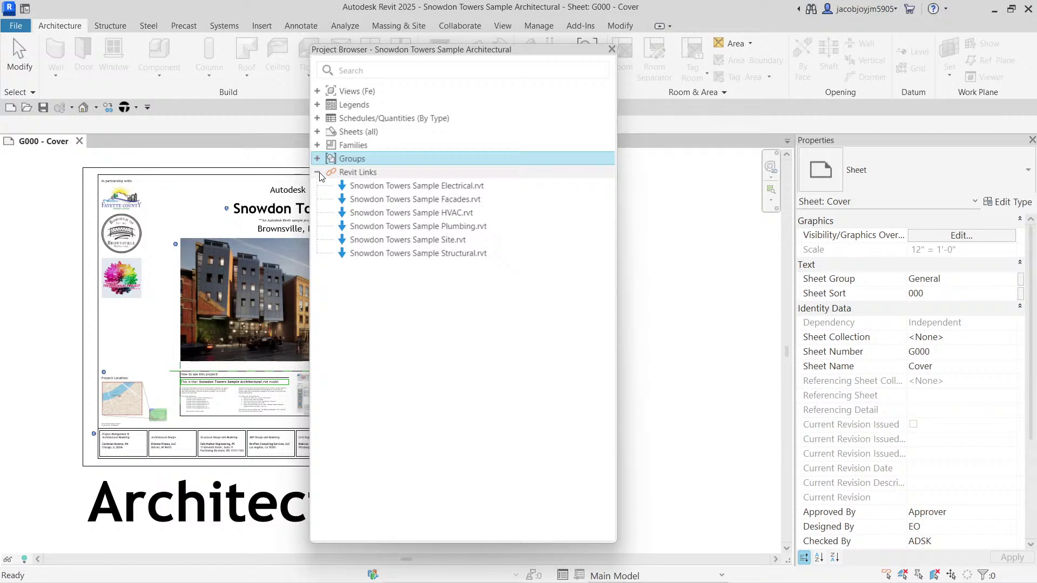
pyautogui.doubleClick(366, 175)
pyautogui.moveTo(440, 55); pyautogui.dragTo(547, 183)
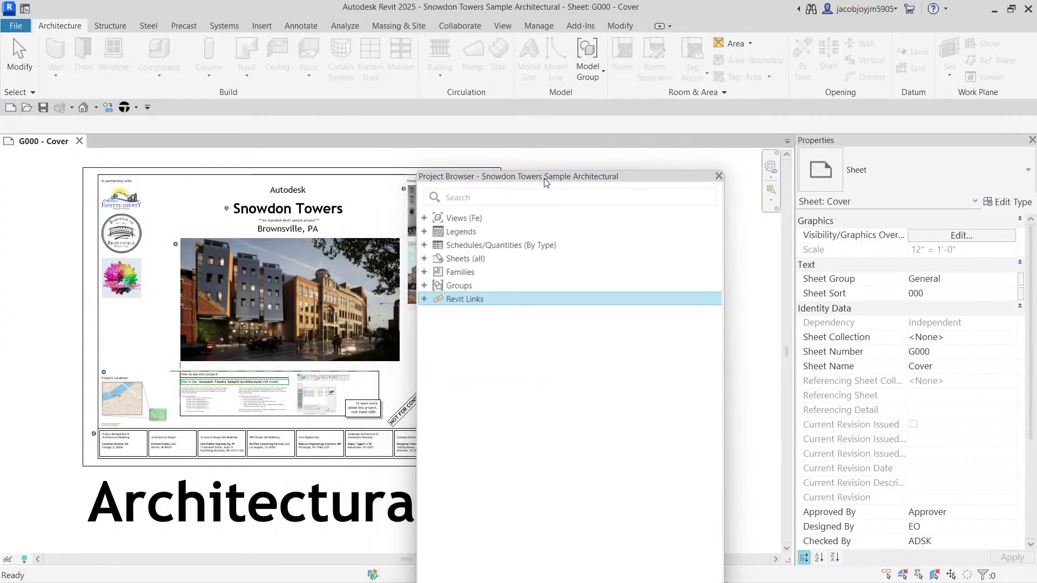
# Expand Revit Links, then review the project's Revit, IFC, CAD Formats and DWF Markups links in Manage Links, widening the Link Name column
pyautogui.click(424, 300)
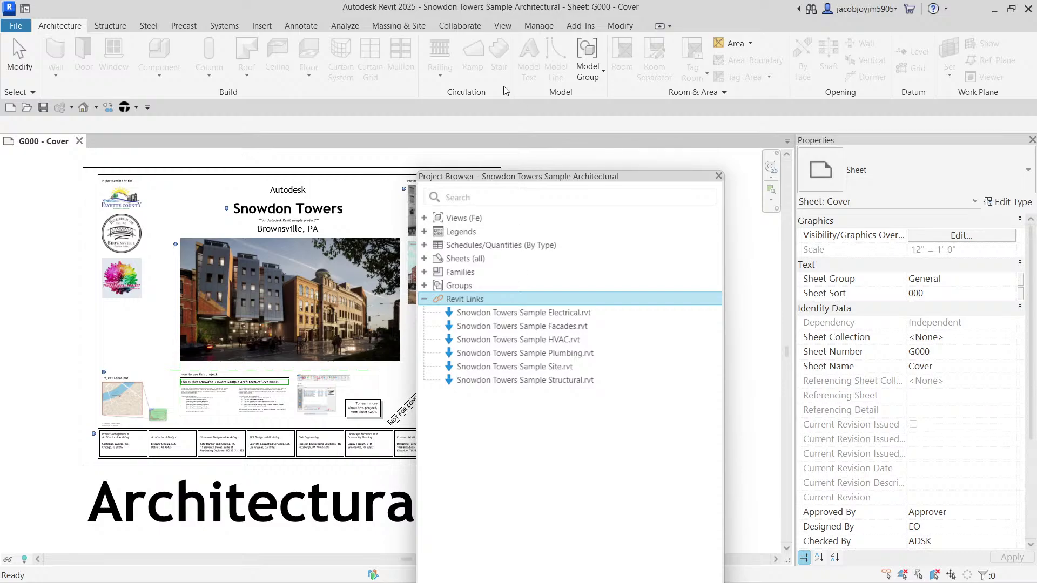
pyautogui.click(534, 27)
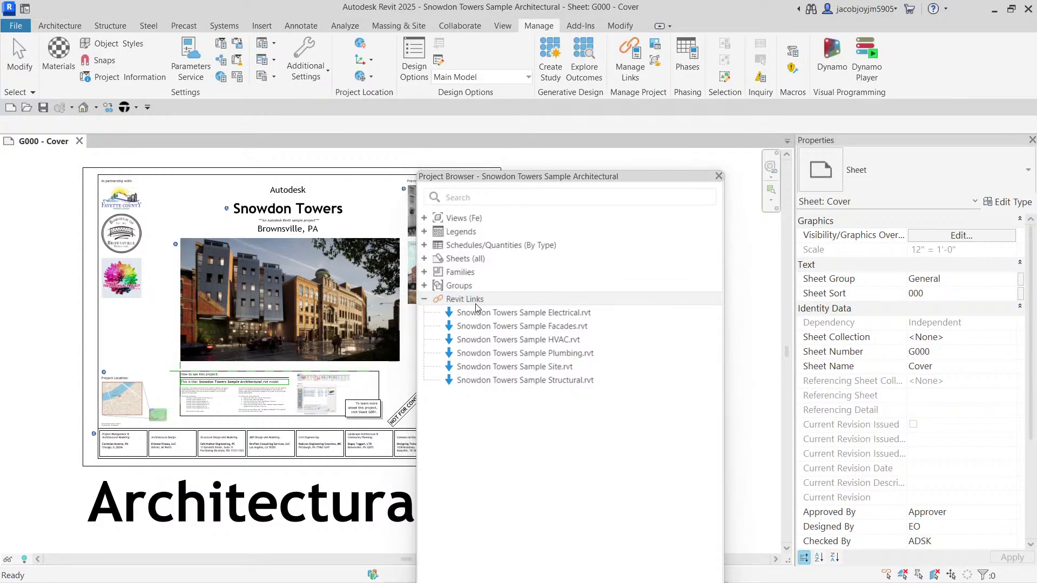
pyautogui.click(629, 81)
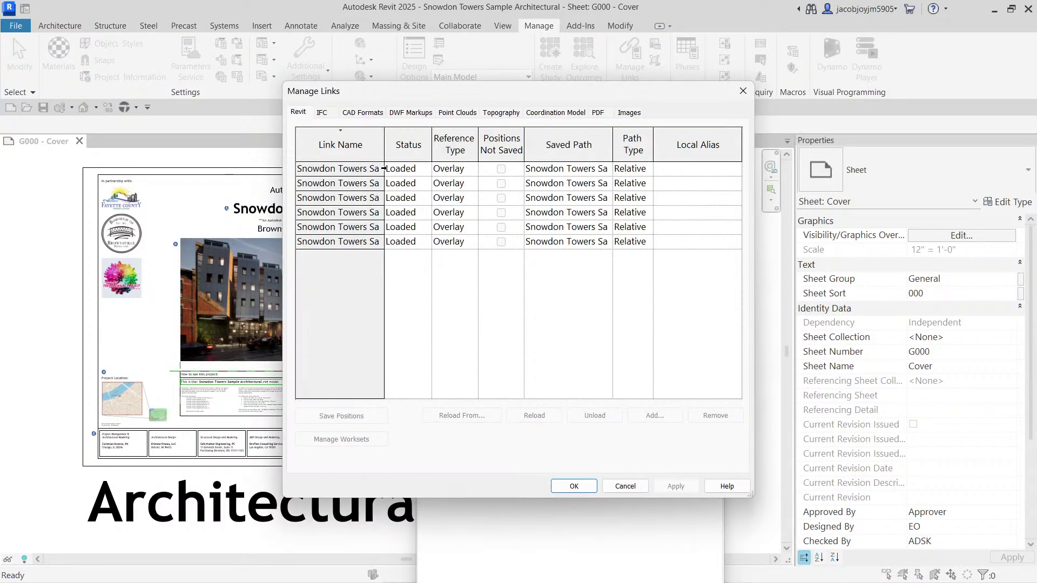
pyautogui.moveTo(384, 156); pyautogui.dragTo(442, 156)
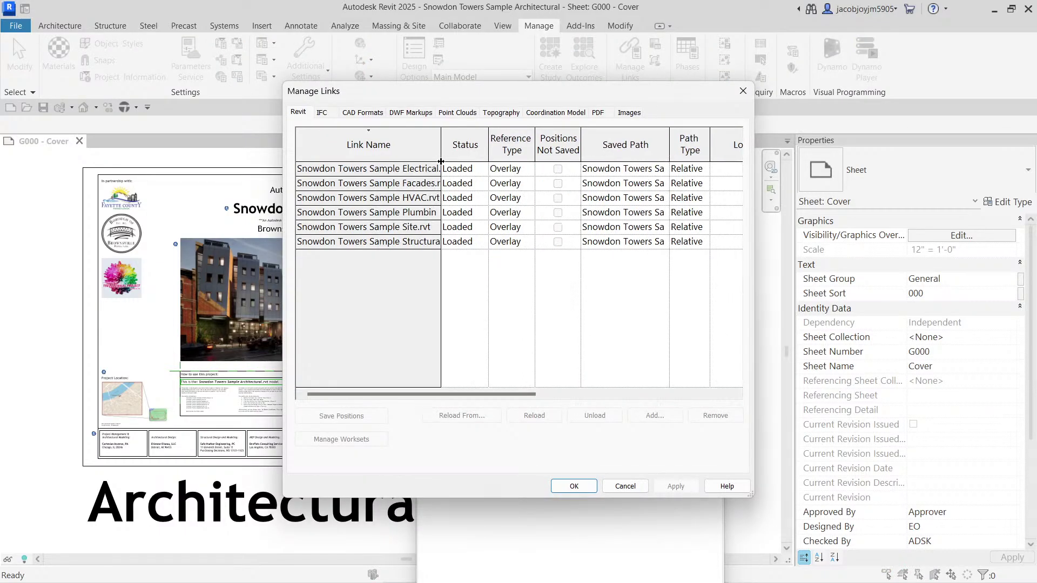
pyautogui.click(321, 114)
pyautogui.click(352, 115)
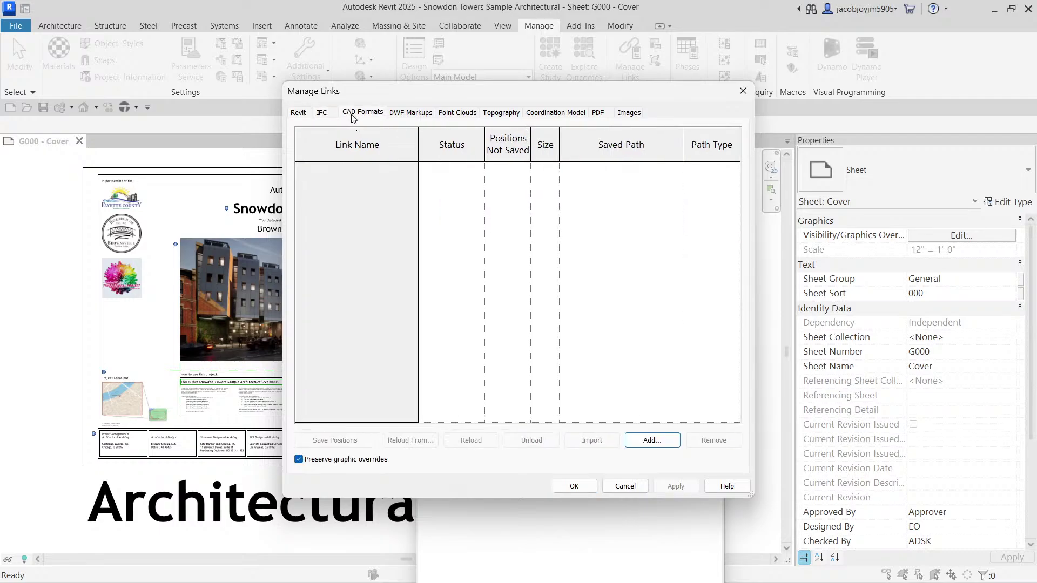
pyautogui.click(398, 116)
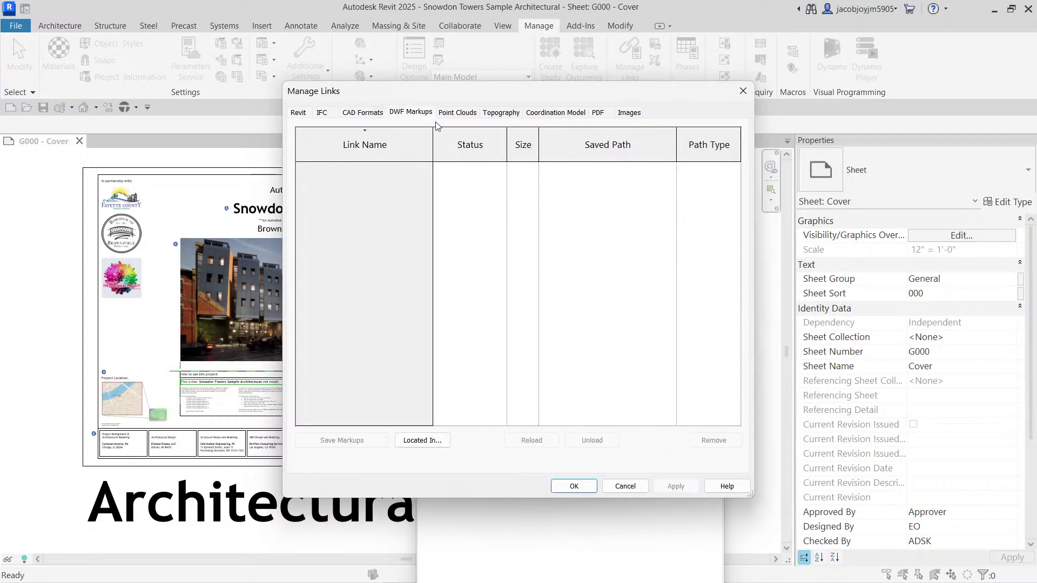
pyautogui.click(743, 91)
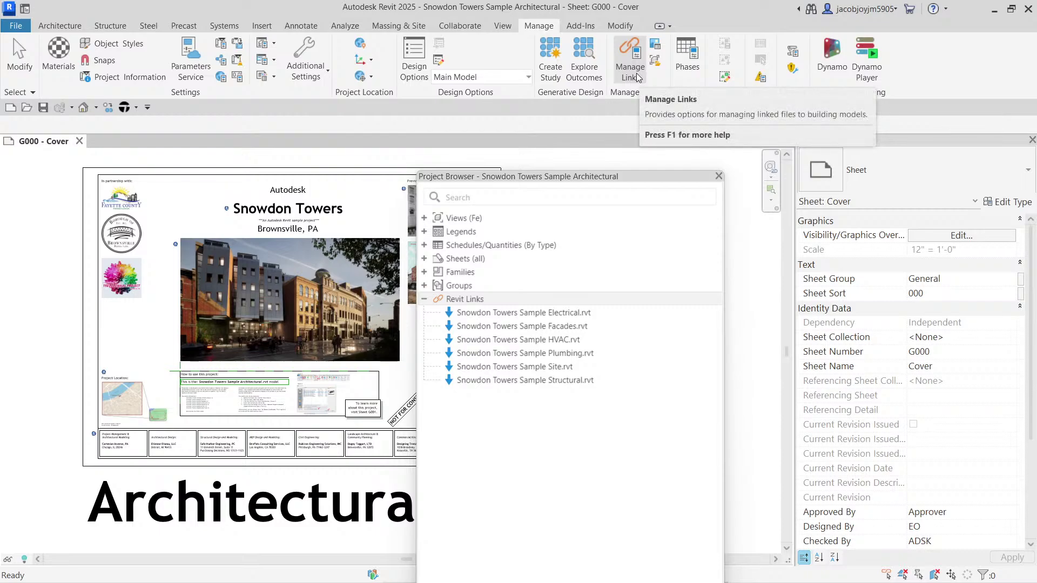
# Open Manage Links directly from the Project Browser's Revit Links branch, move the dialog aside for viewing, and close it
pyautogui.rightClick(524, 301)
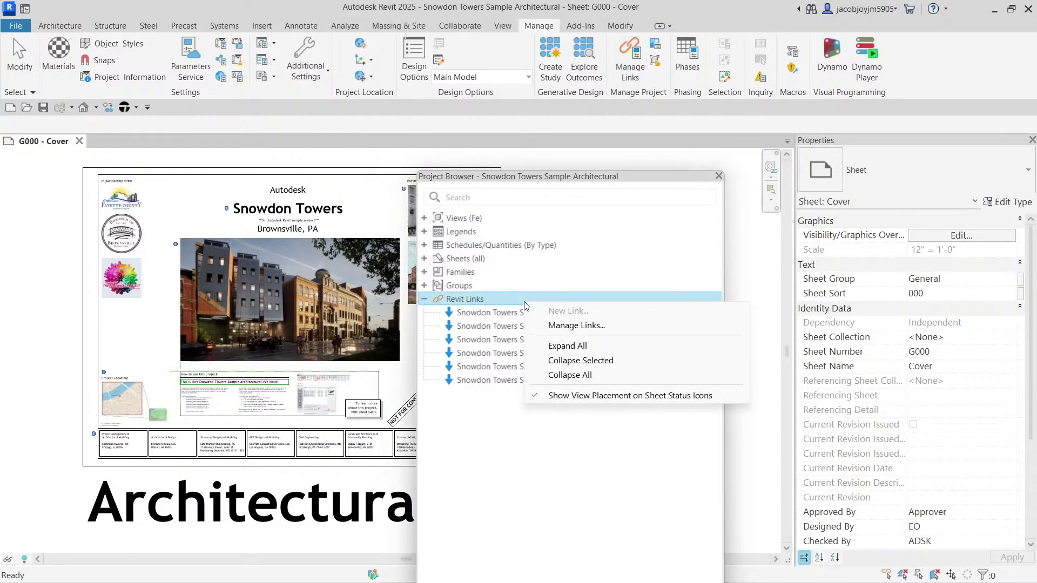
pyautogui.click(572, 326)
pyautogui.moveTo(557, 178); pyautogui.dragTo(549, 136)
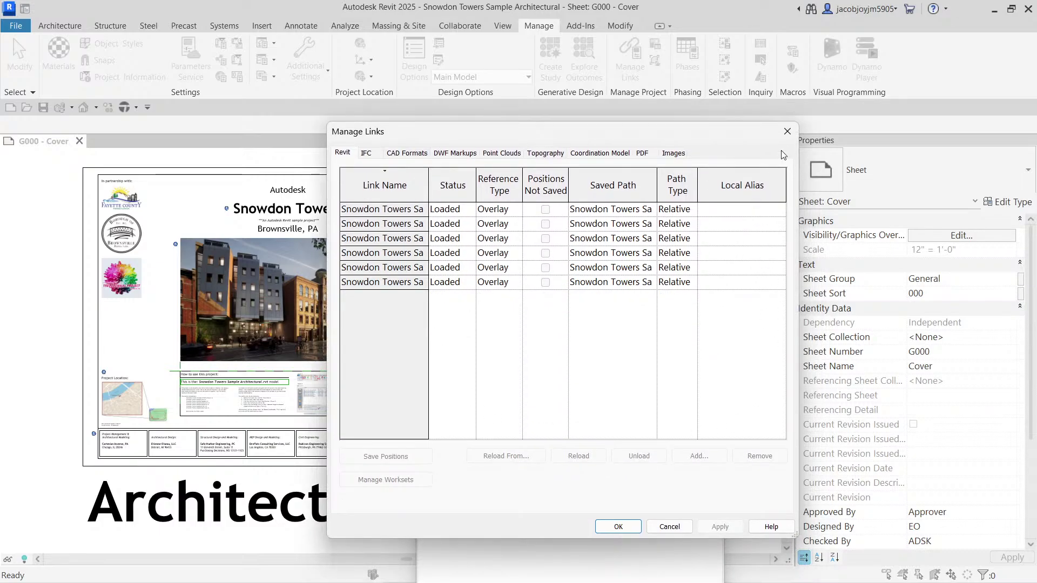
pyautogui.click(787, 132)
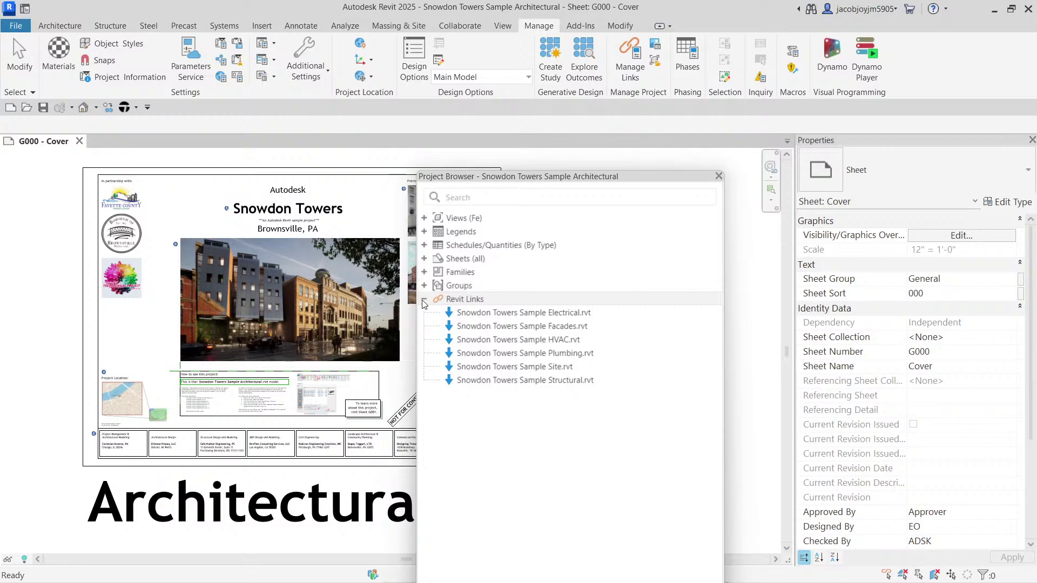
# Collapse Revit Links, expand Groups to view the model groups, and collapse the Model subbranch
pyautogui.click(425, 299)
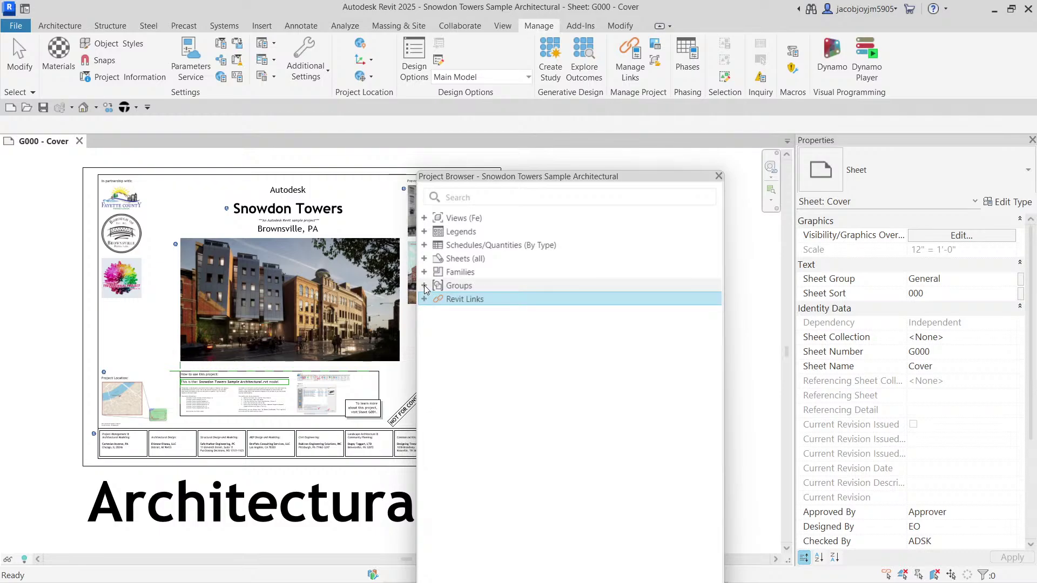
pyautogui.click(425, 285)
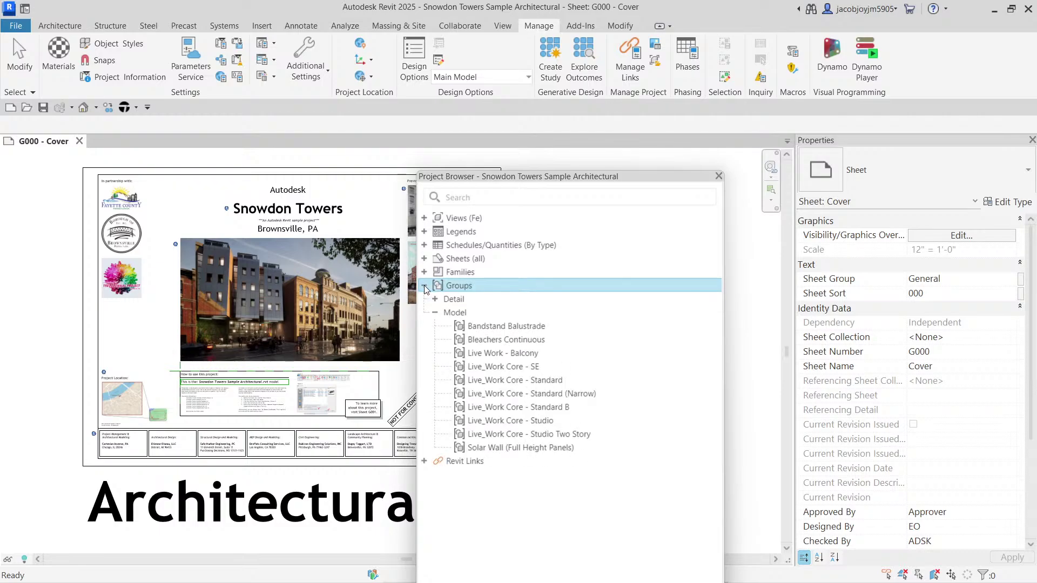
pyautogui.click(435, 313)
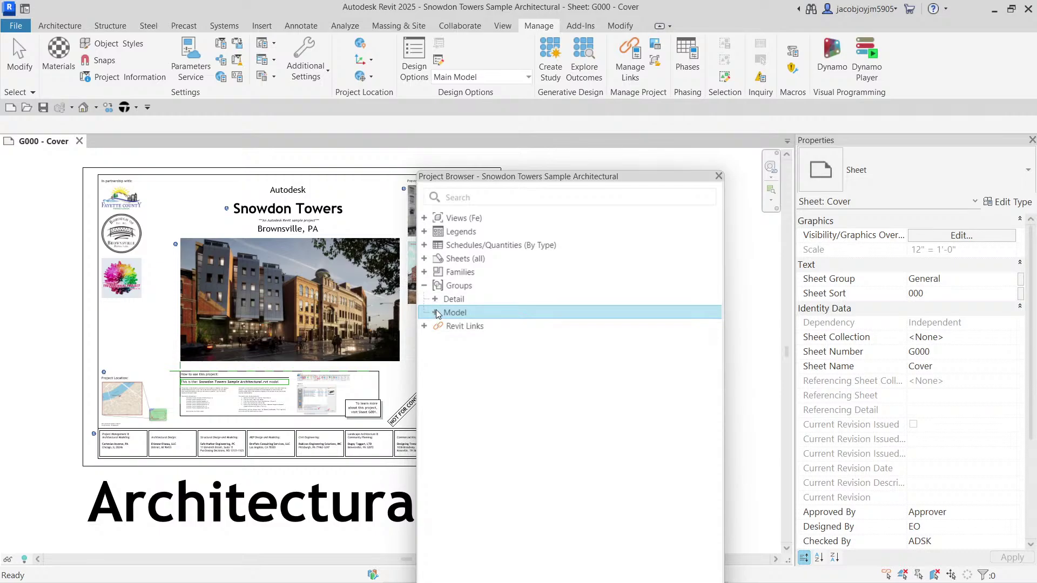
# Expand Families, look through its categories, and collapse Annotation Symbols, Casework, Detail Items and Division Profiles
pyautogui.click(425, 273)
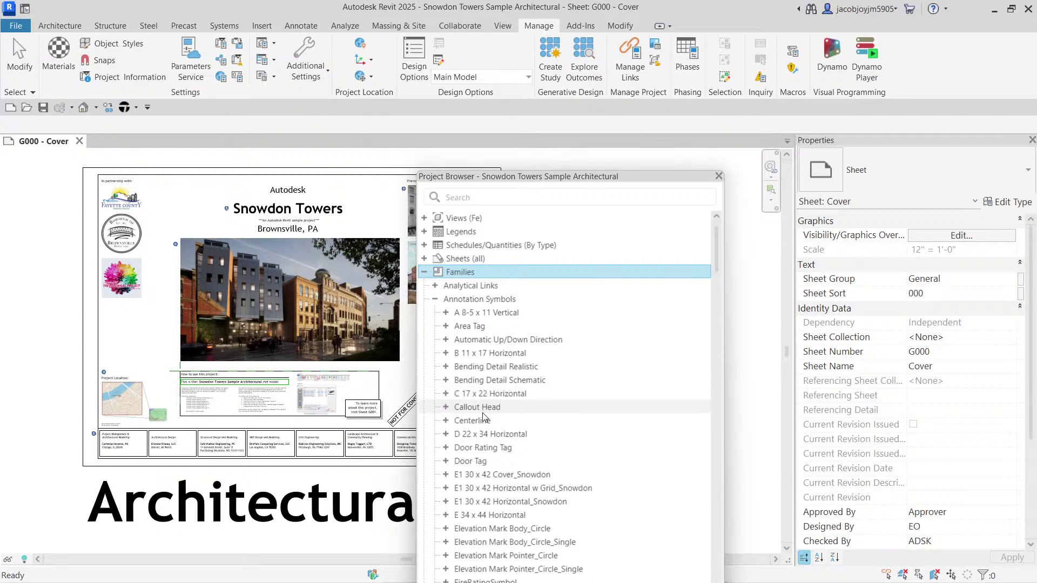
pyautogui.scroll(-5, 483, 418)
pyautogui.scroll(5, 483, 418)
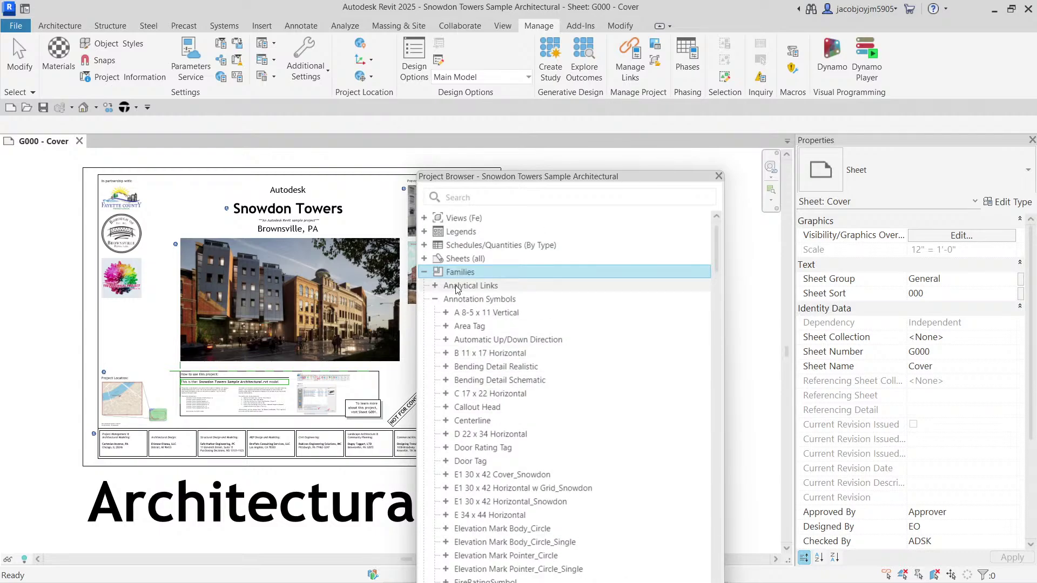
pyautogui.click(435, 299)
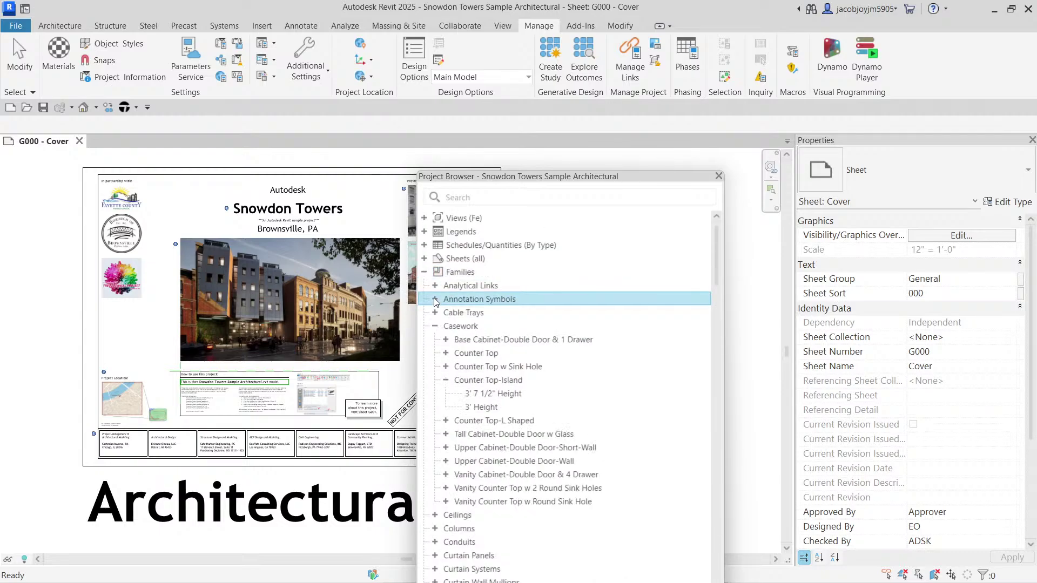
pyautogui.click(436, 327)
pyautogui.click(435, 421)
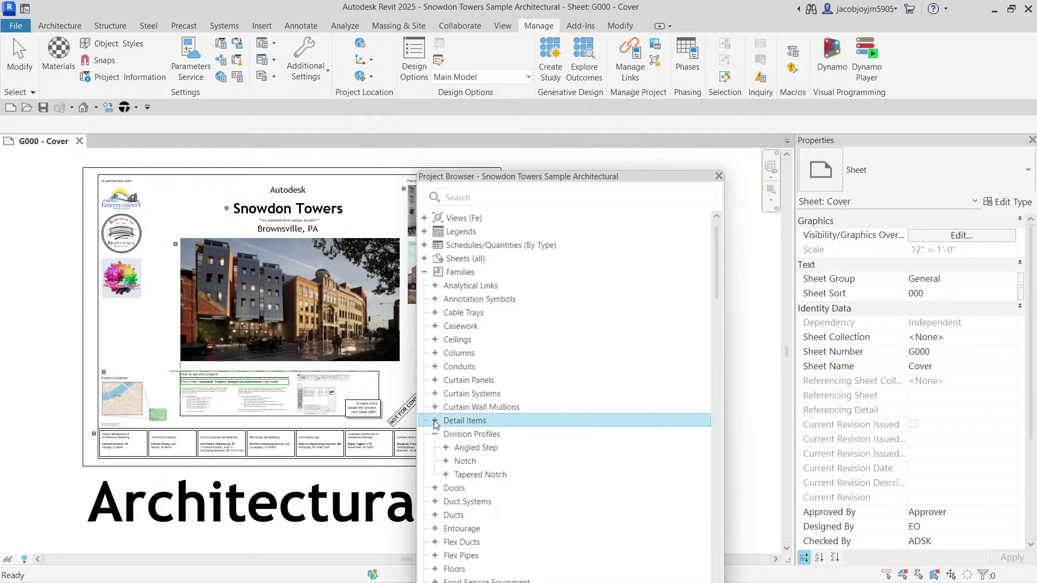
pyautogui.click(435, 435)
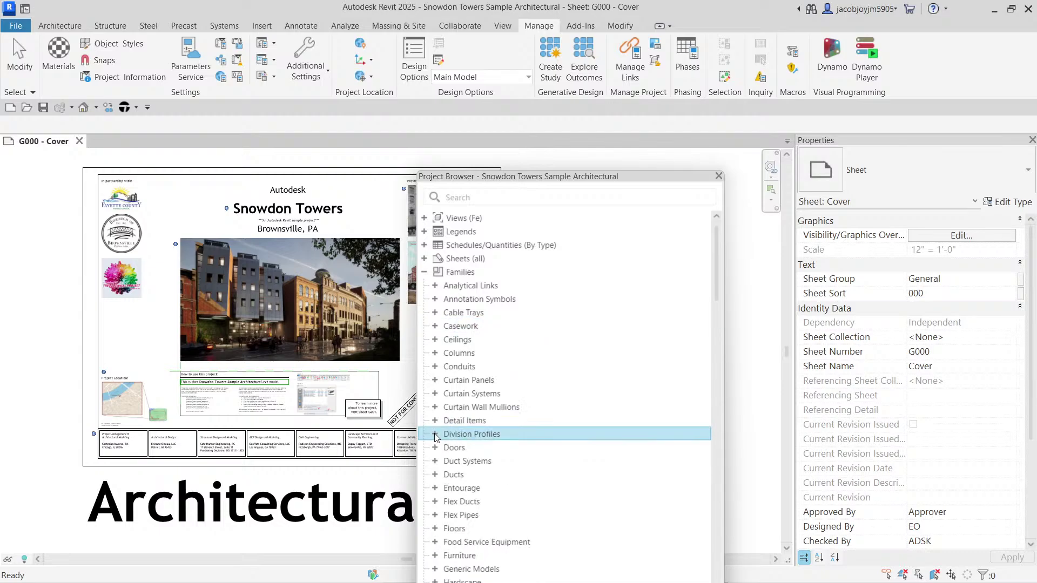
# Check the commands available for the Families branch without running any, and collapse the branch
pyautogui.rightClick(454, 275)
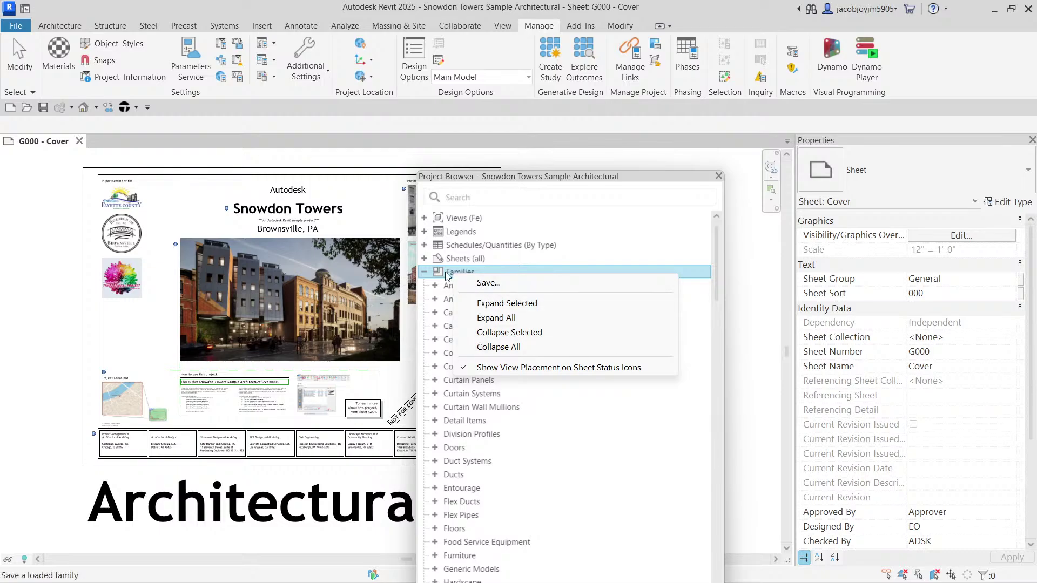
pyautogui.click(474, 197)
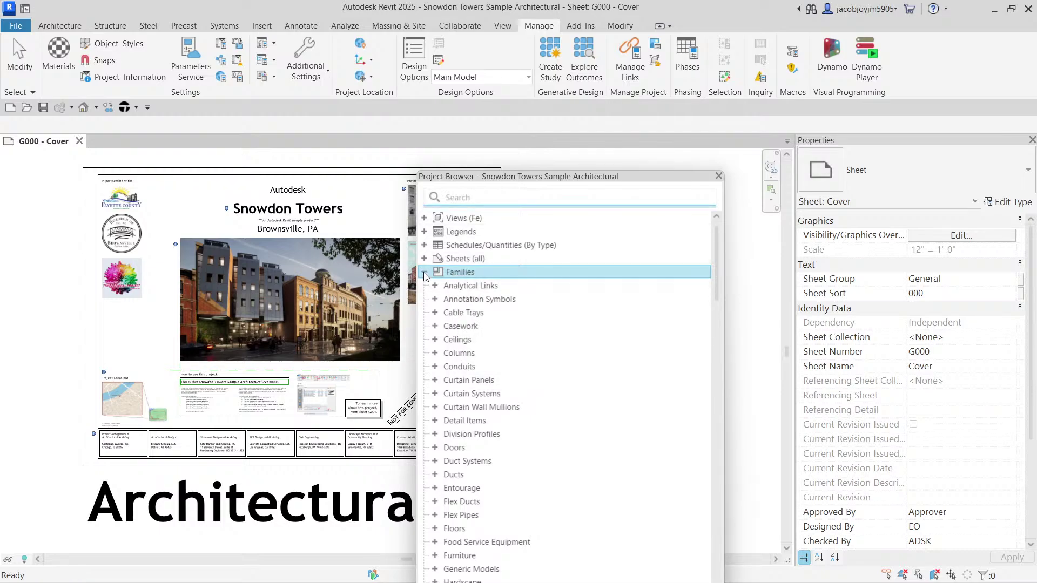
pyautogui.click(424, 272)
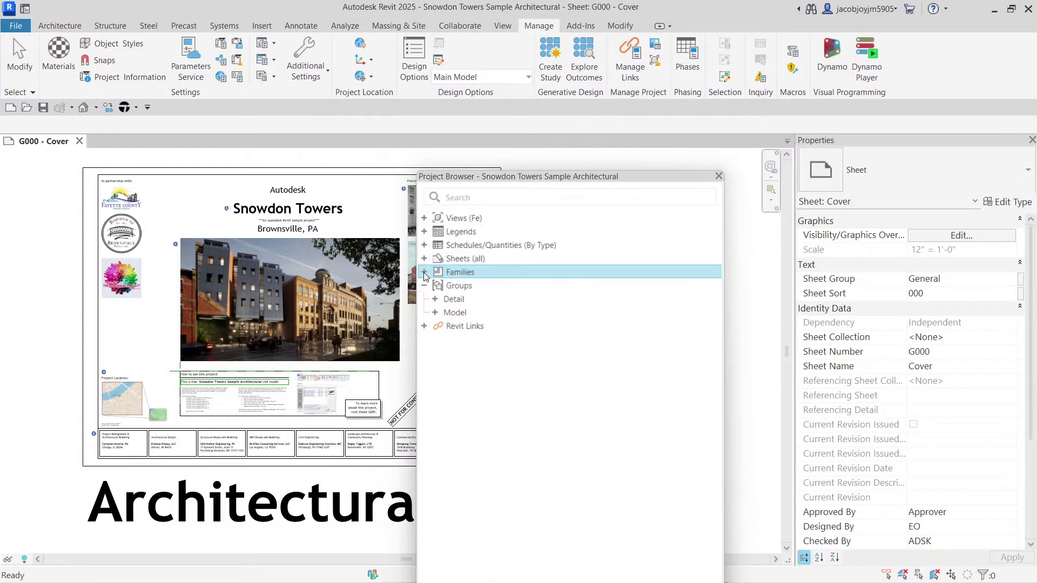
# Select the Sheets, Schedules/Quantities and Legends branches in turn, then expand Views and select Floor Plans (Enlarged Plan)
pyautogui.click(486, 261)
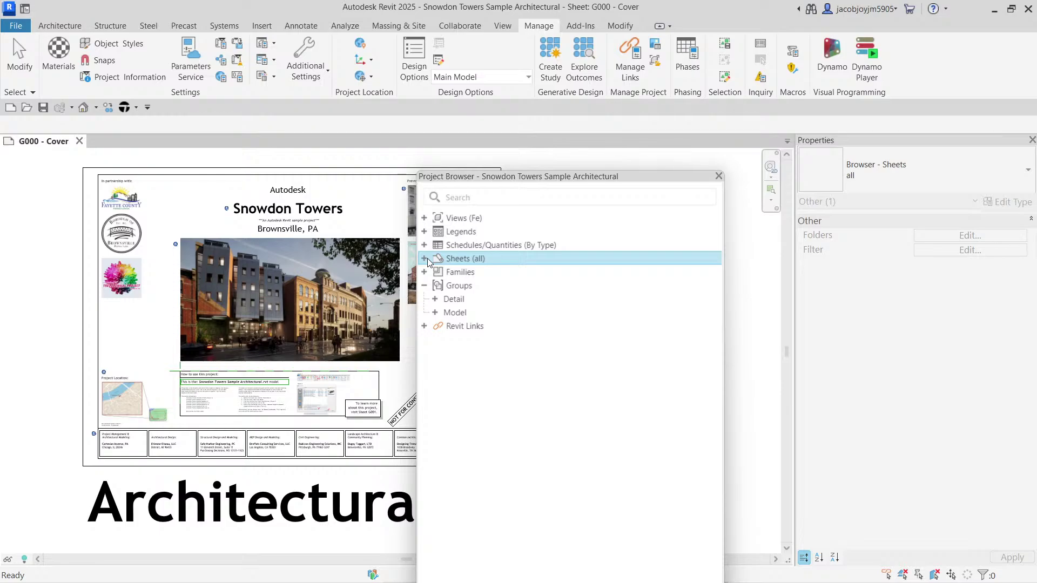
pyautogui.click(468, 246)
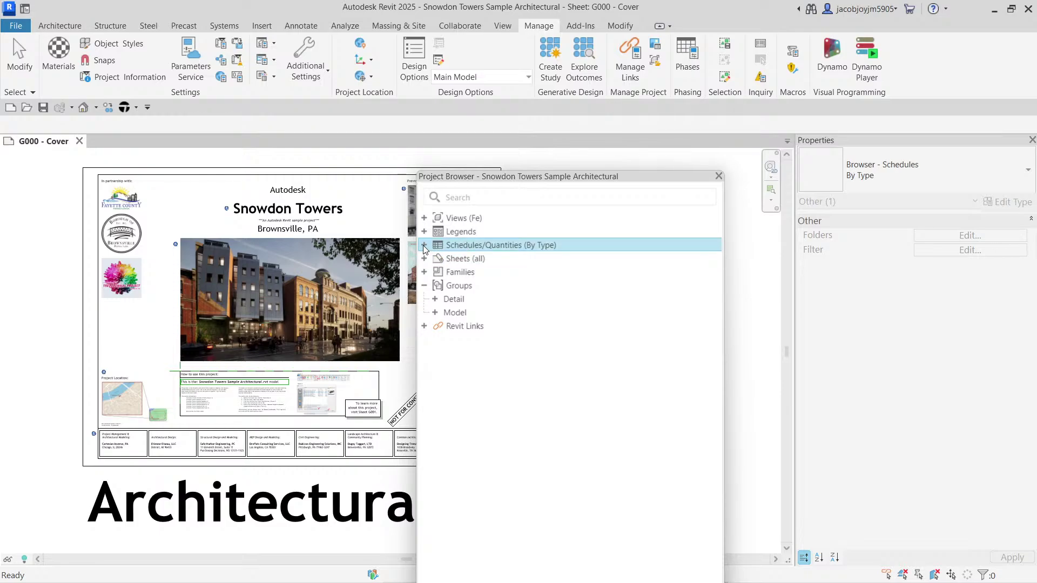
pyautogui.click(459, 234)
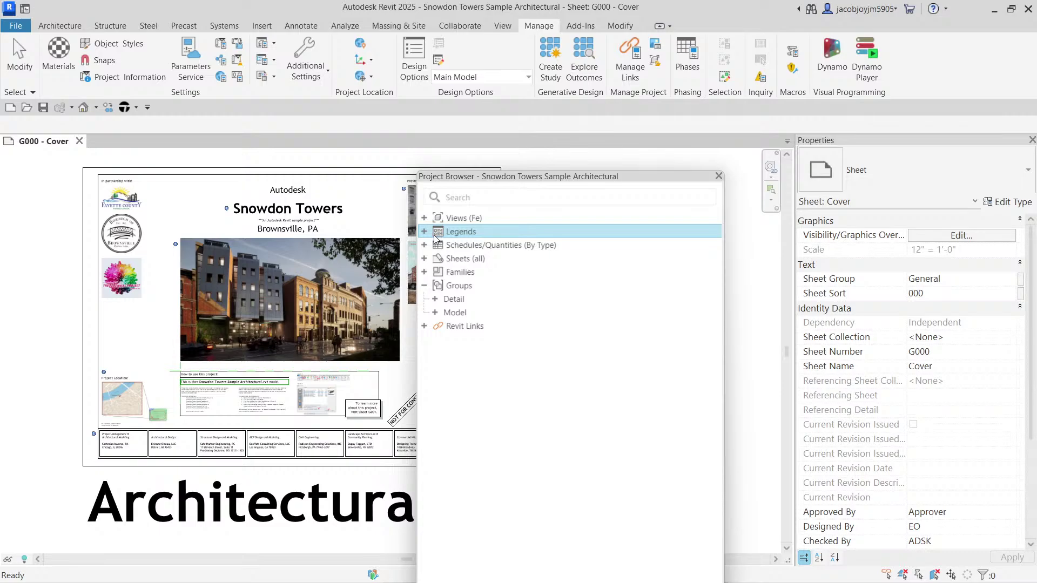
pyautogui.click(426, 218)
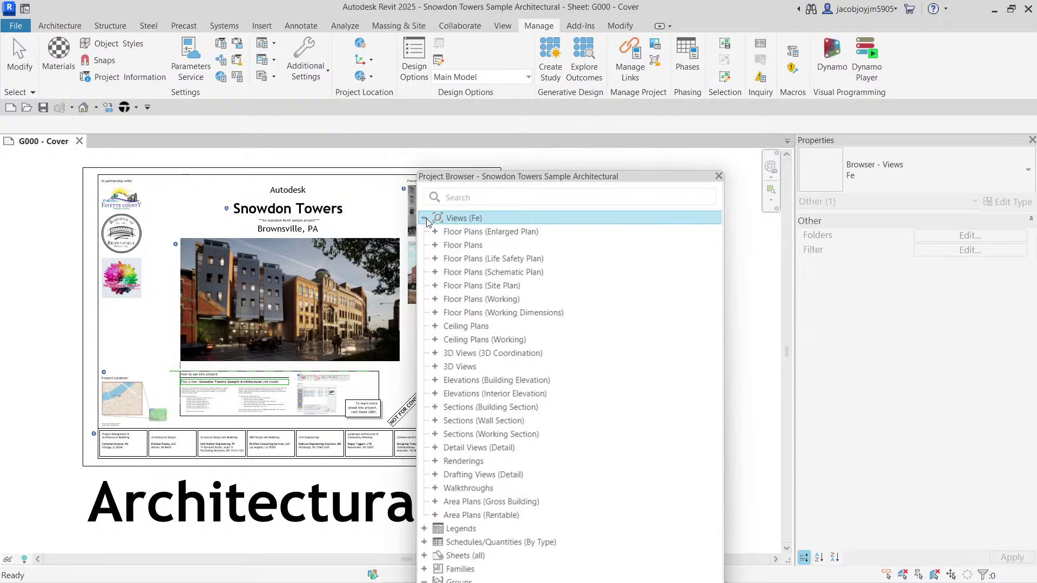
pyautogui.click(457, 232)
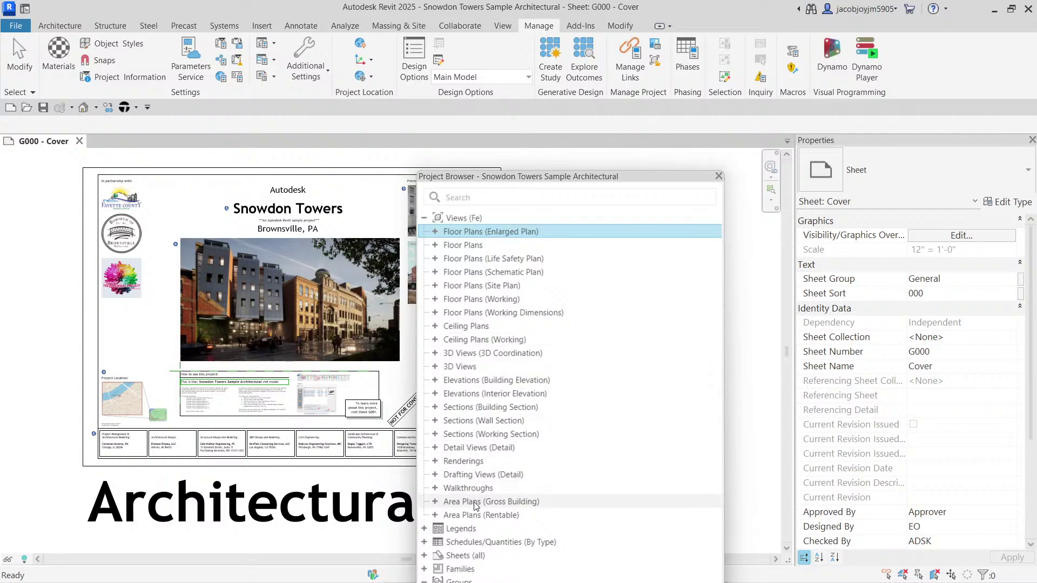
# Examine the filtering and the grouping and sorting rules of the Views browser organization scheme Fe, then close without changes
pyautogui.click(463, 220)
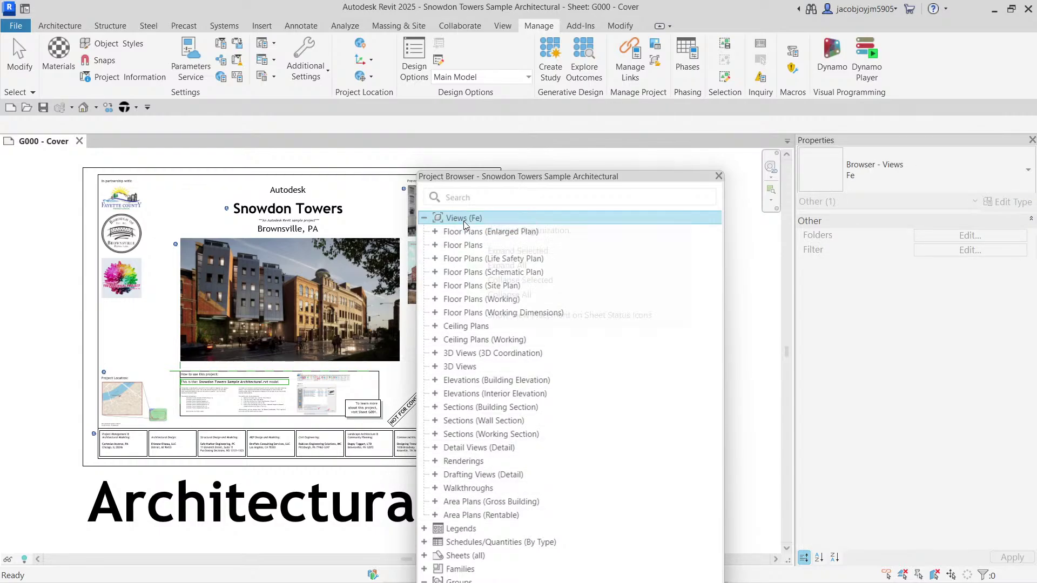
pyautogui.rightClick(463, 220)
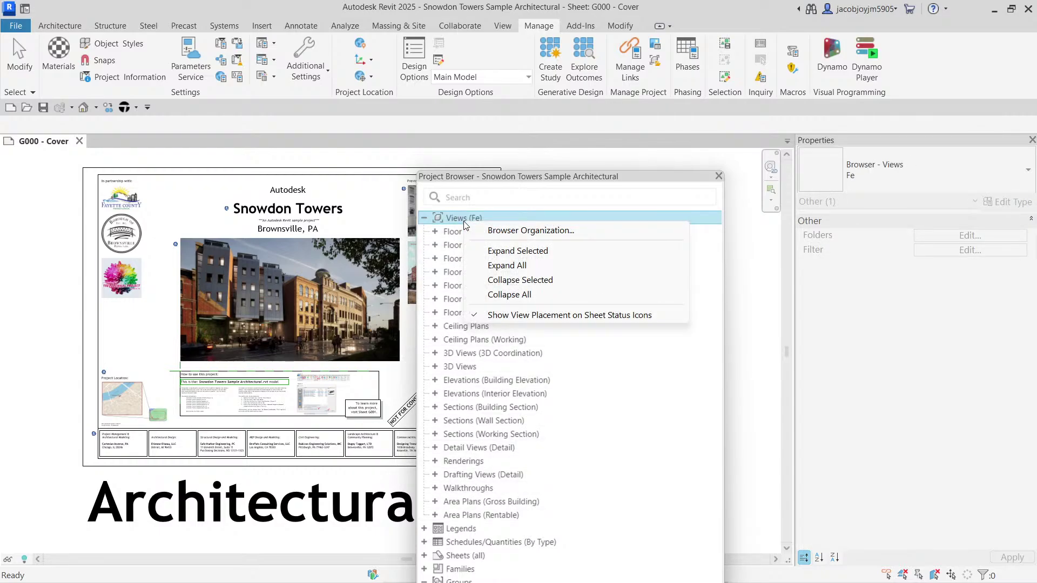
pyautogui.click(574, 238)
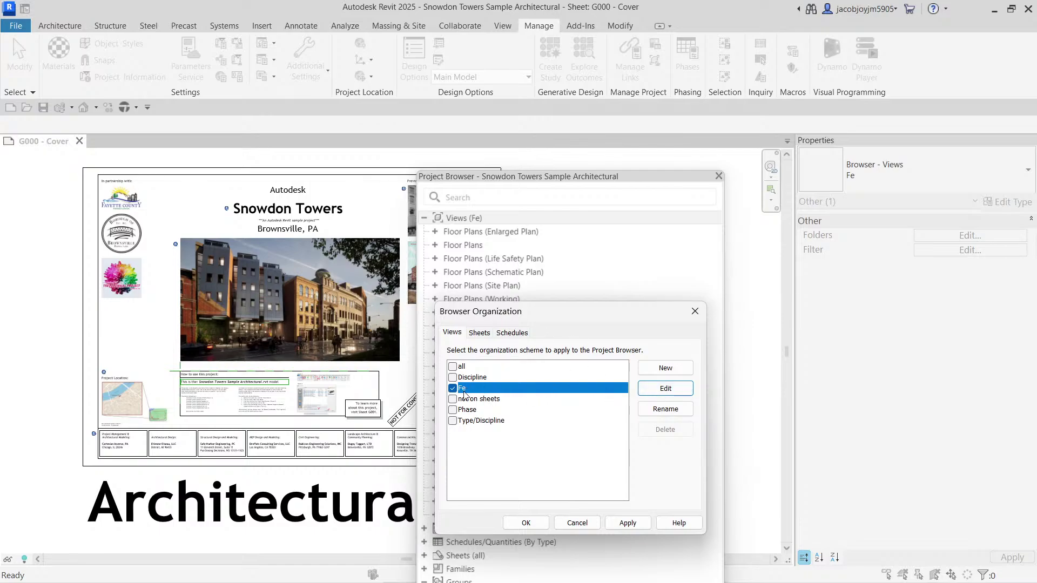
pyautogui.click(672, 390)
pyautogui.moveTo(519, 230); pyautogui.dragTo(568, 172)
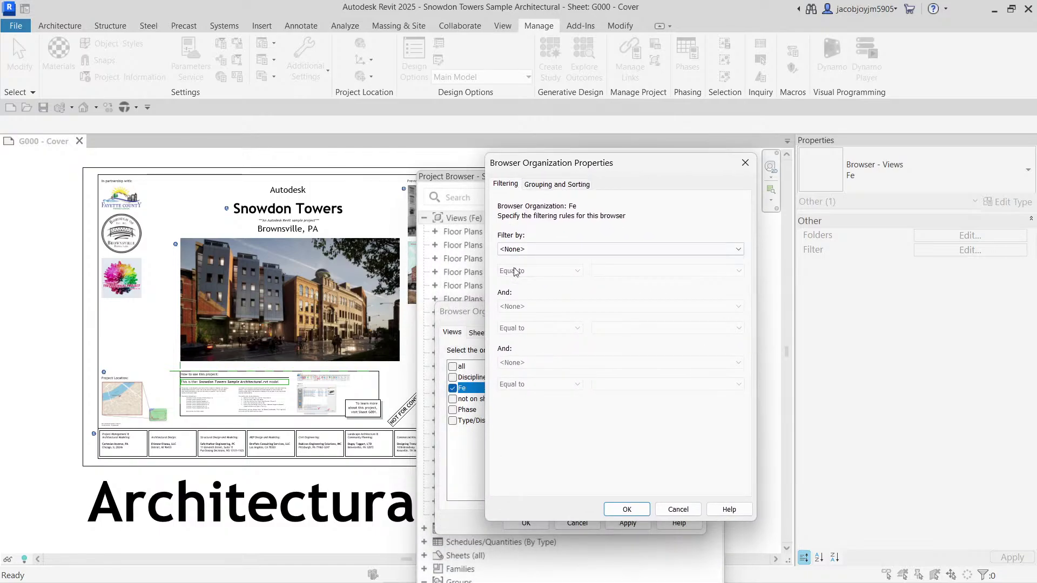
pyautogui.click(539, 186)
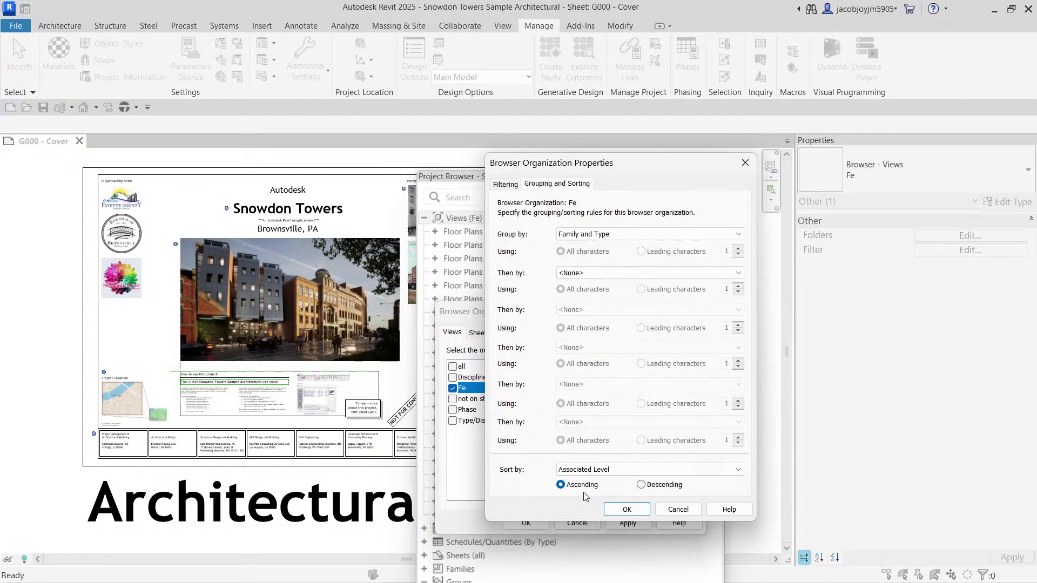
pyautogui.click(744, 164)
pyautogui.click(695, 313)
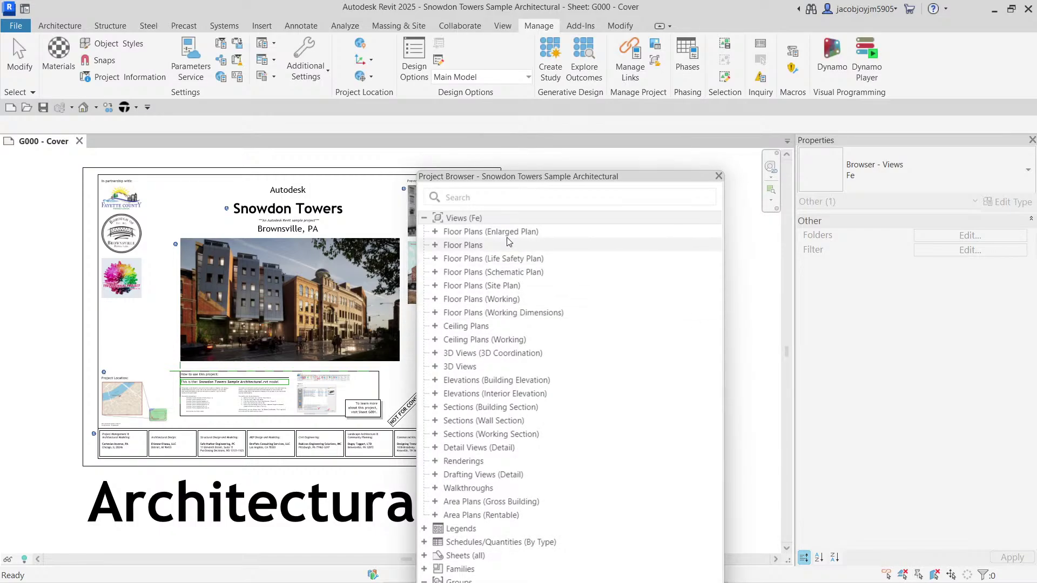
# View the plans under Floor Plans (Enlarged Plan), shift the floating Project Browser slightly, and collapse that group again
pyautogui.click(435, 232)
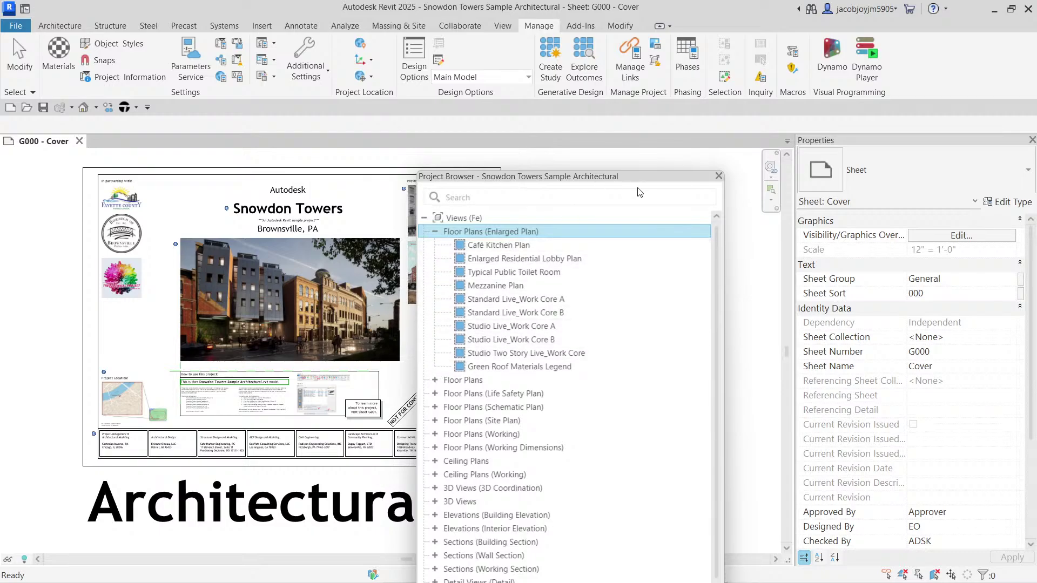
pyautogui.moveTo(595, 183); pyautogui.dragTo(556, 188)
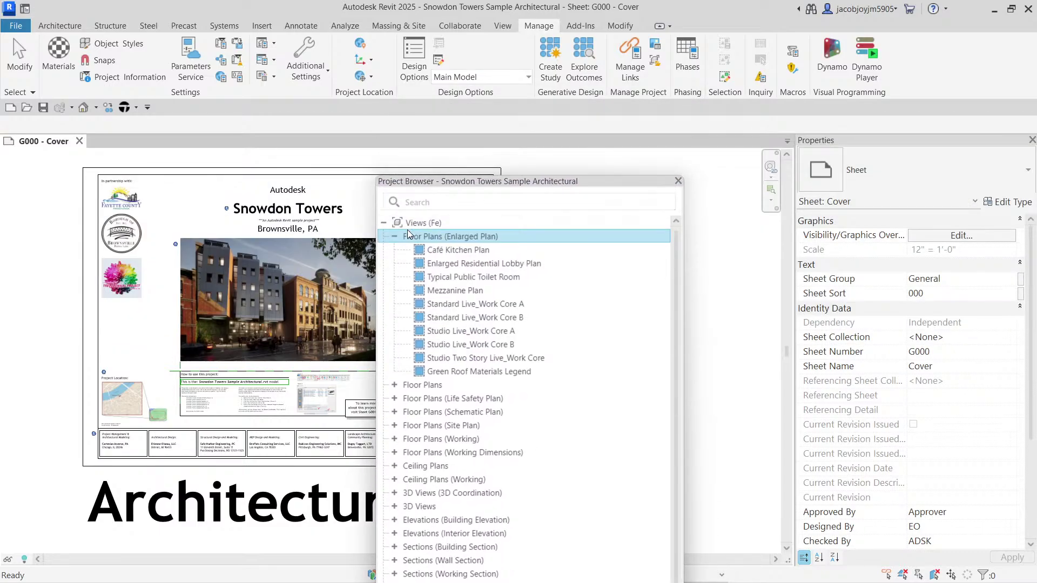
pyautogui.click(395, 236)
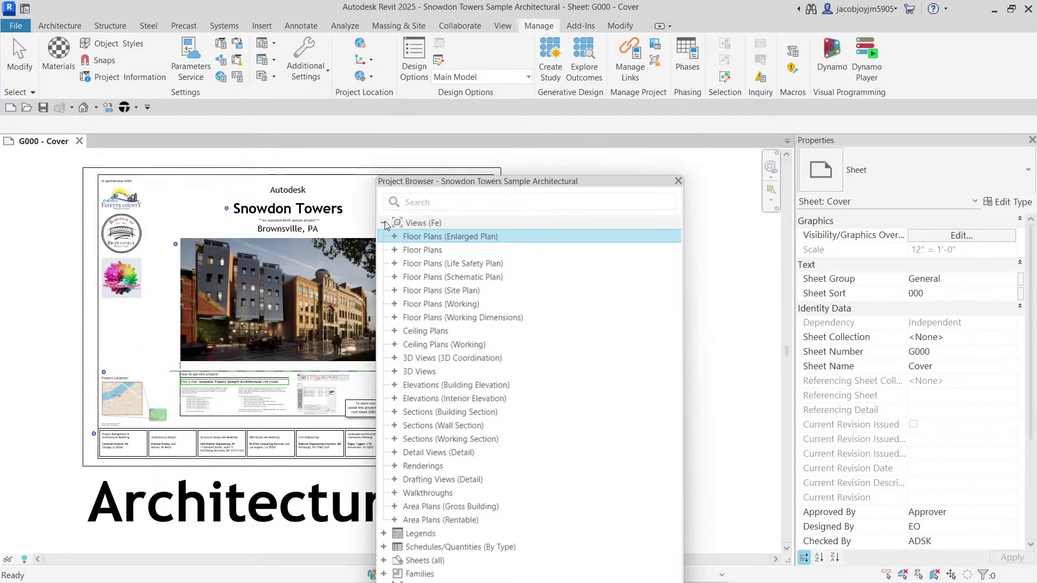
# Collapse the Views branch, select the Groups branch, and close the floating Project Browser
pyautogui.click(384, 223)
pyautogui.click(400, 290)
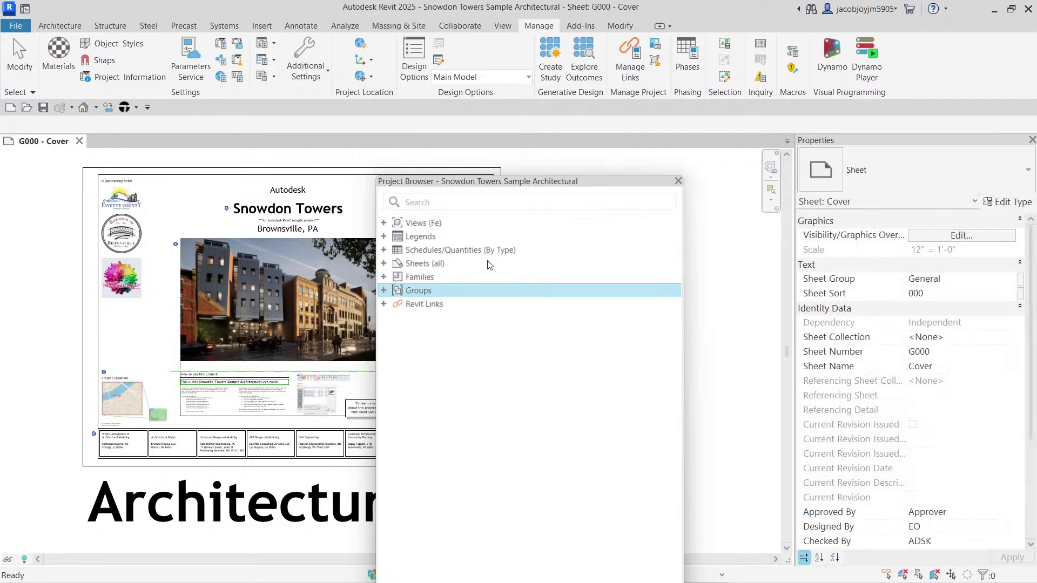
pyautogui.click(678, 181)
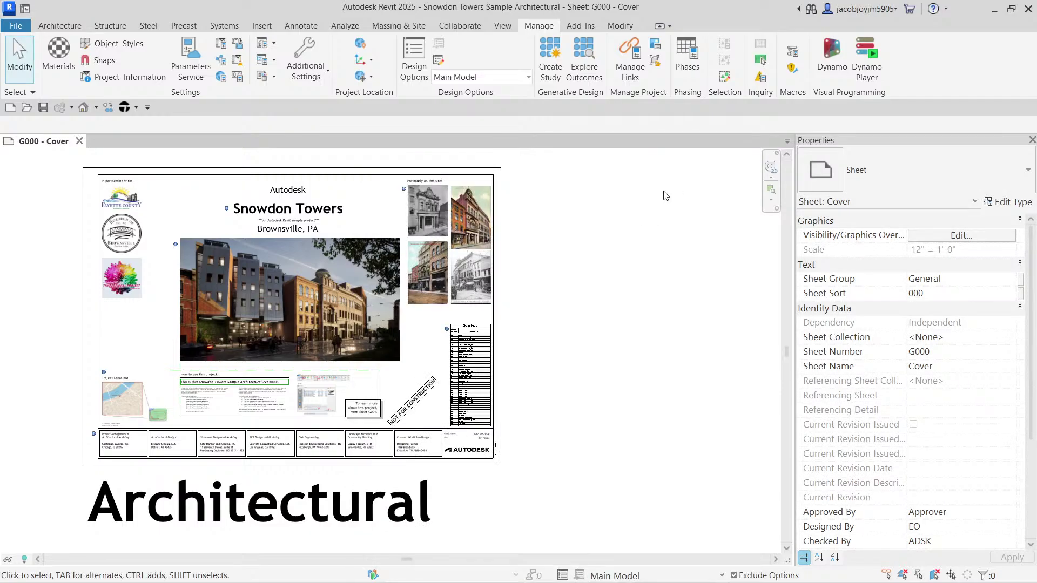
# Reopen the Project Browser and dock it on the side of the drawing area opposite Properties, narrowing it by about a third
pyautogui.rightClick(608, 240)
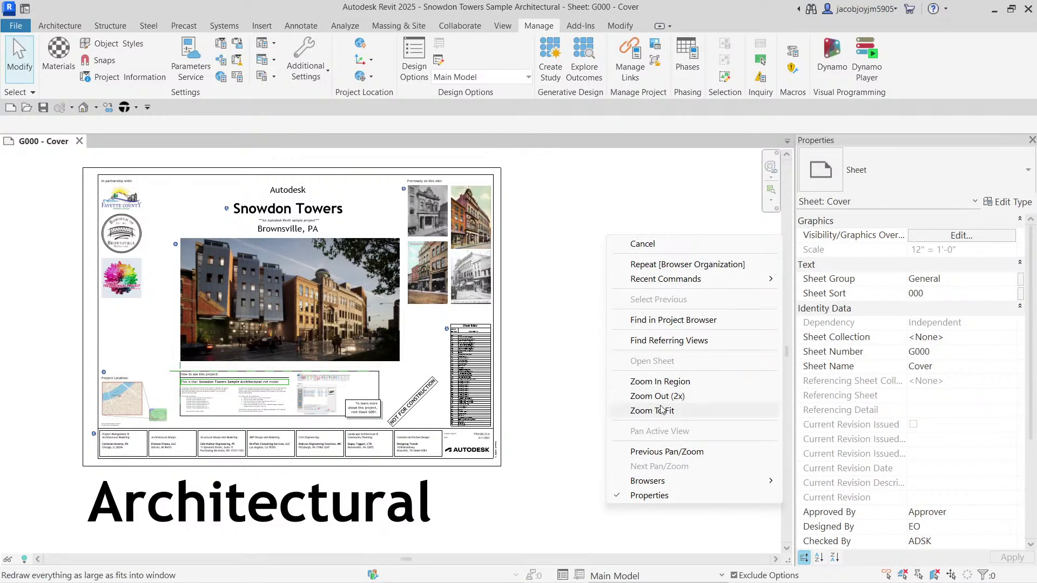
pyautogui.moveTo(669, 485)
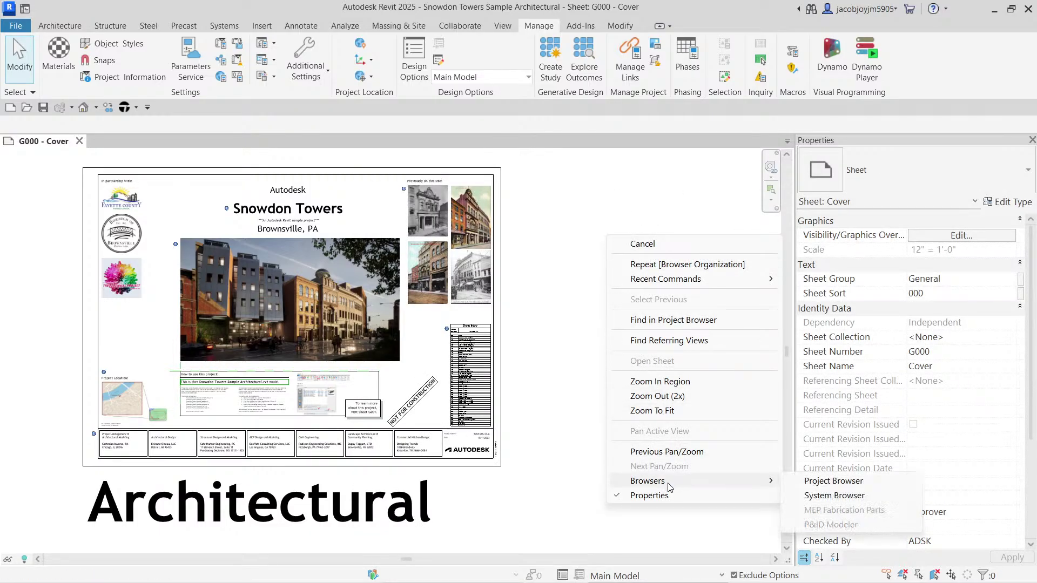
pyautogui.click(830, 481)
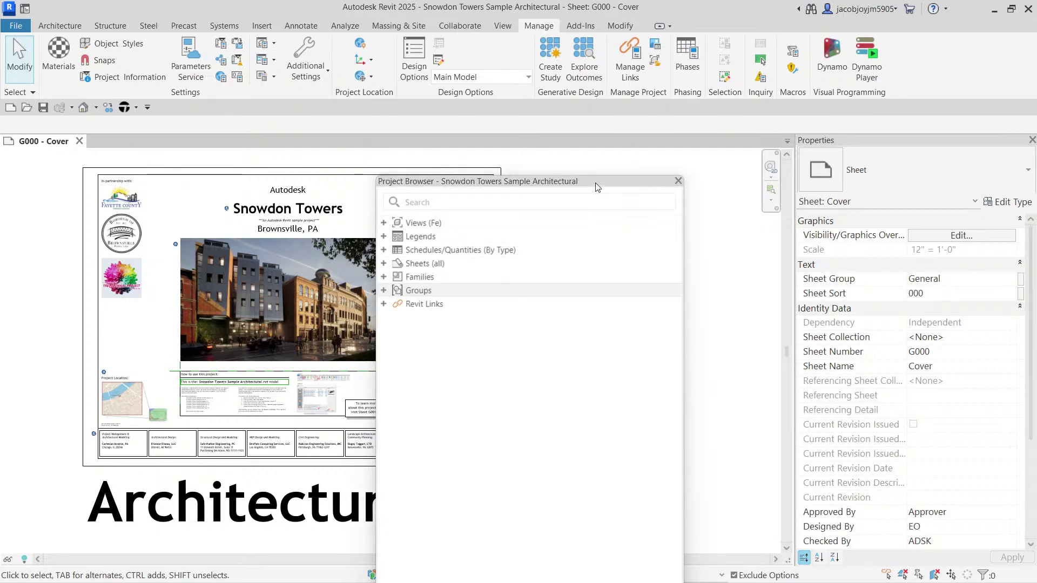
pyautogui.moveTo(597, 183); pyautogui.dragTo(158, 313)
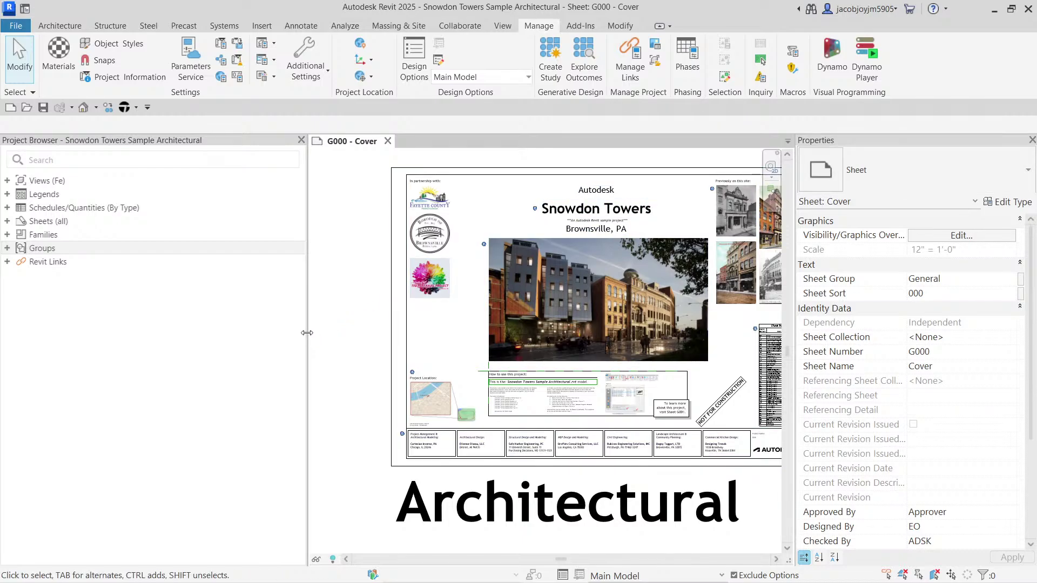
pyautogui.moveTo(307, 333); pyautogui.dragTo(219, 332)
# Undock Properties and stack it with the docked Project Browser as tabs, leaving Properties in front and fitting the cover sheet in view
pyautogui.doubleClick(835, 140)
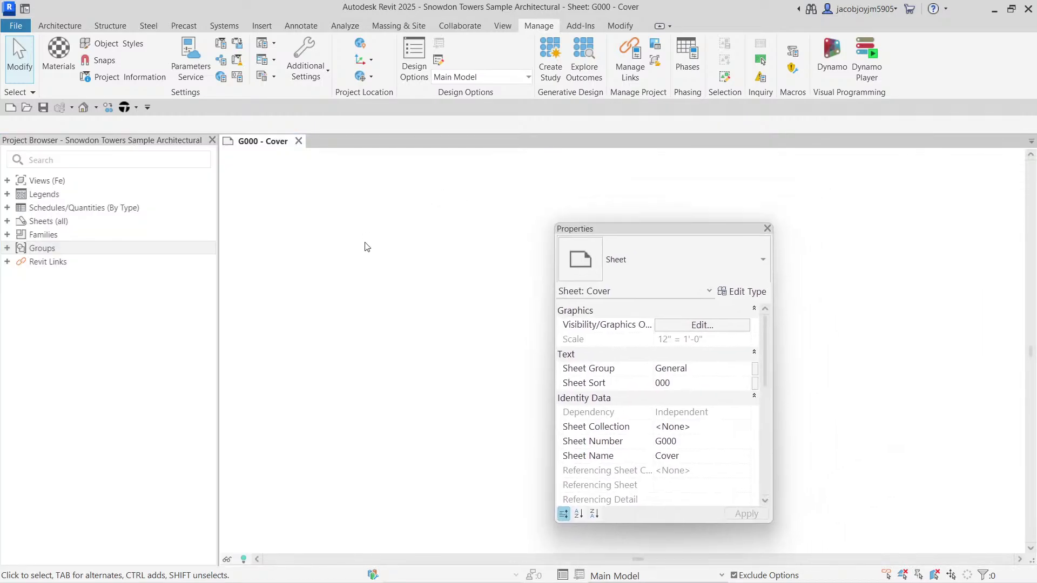
pyautogui.moveTo(713, 234)
pyautogui.mouseDown()
pyautogui.moveTo(474, 495)
pyautogui.moveTo(534, 191)
pyautogui.moveTo(381, 190)
pyautogui.moveTo(192, 160)
pyautogui.moveTo(174, 141)
pyautogui.mouseUp()
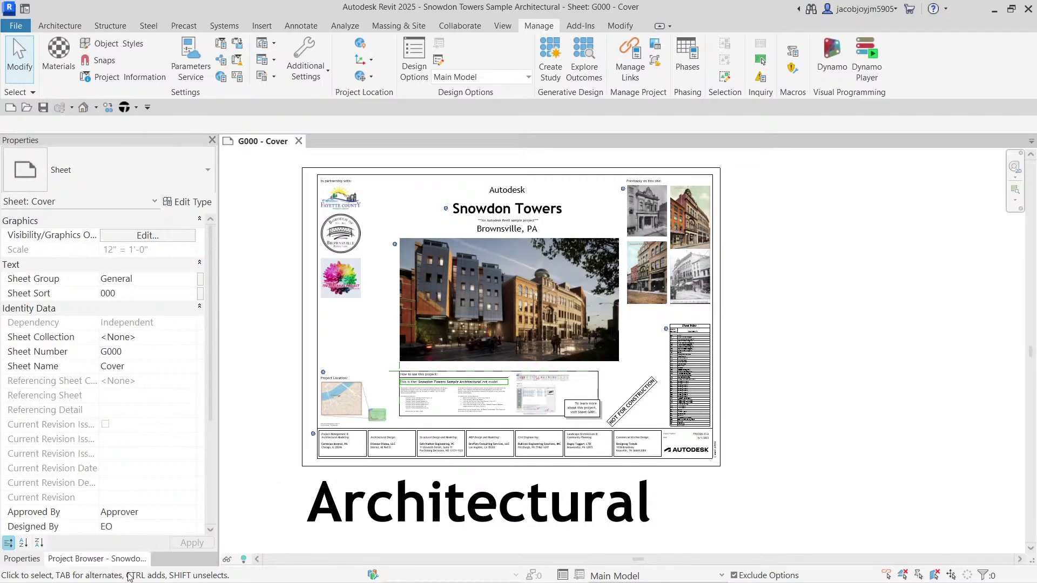
pyautogui.click(123, 559)
pyautogui.click(32, 559)
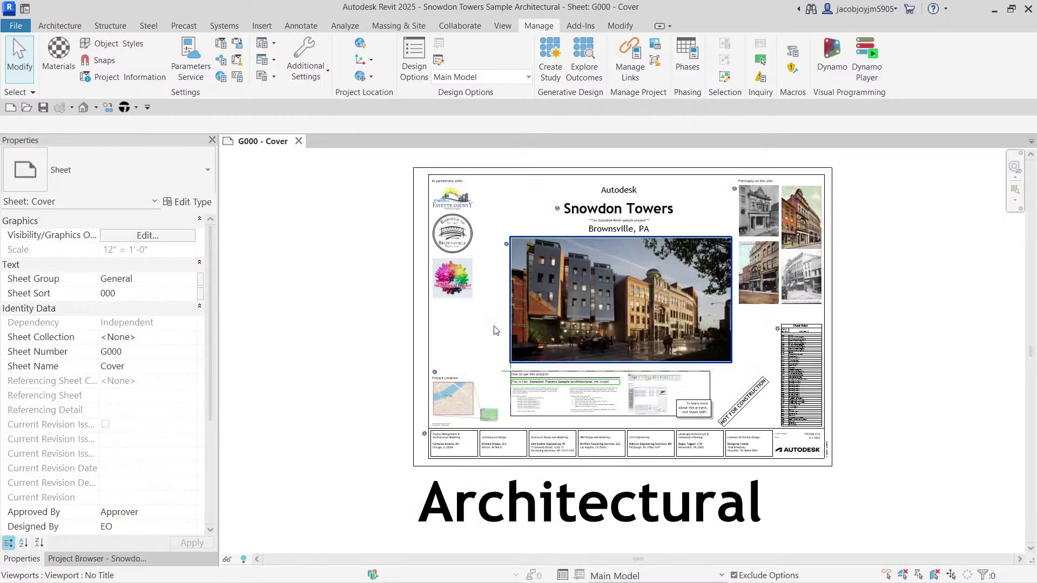
pyautogui.press('z')
pyautogui.press('f')
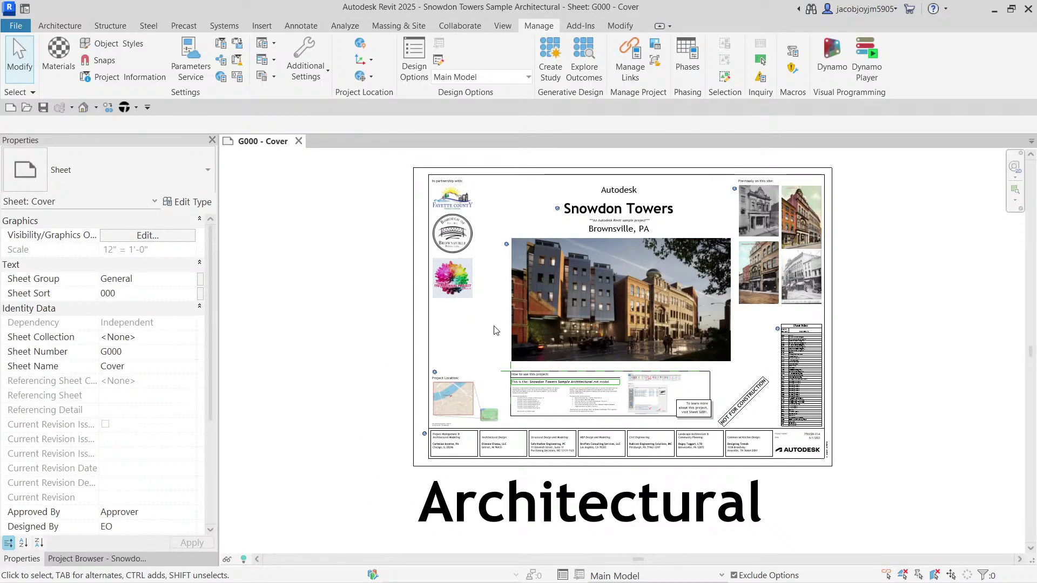